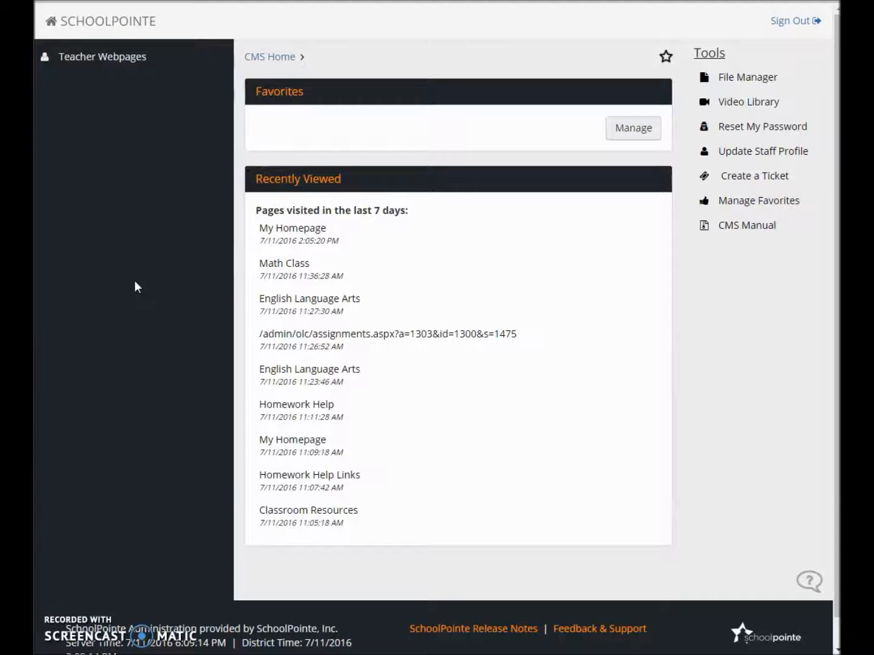
# Open the English Language Arts classroom from the teacher webpages and look over its sections
pyautogui.click(133, 55)
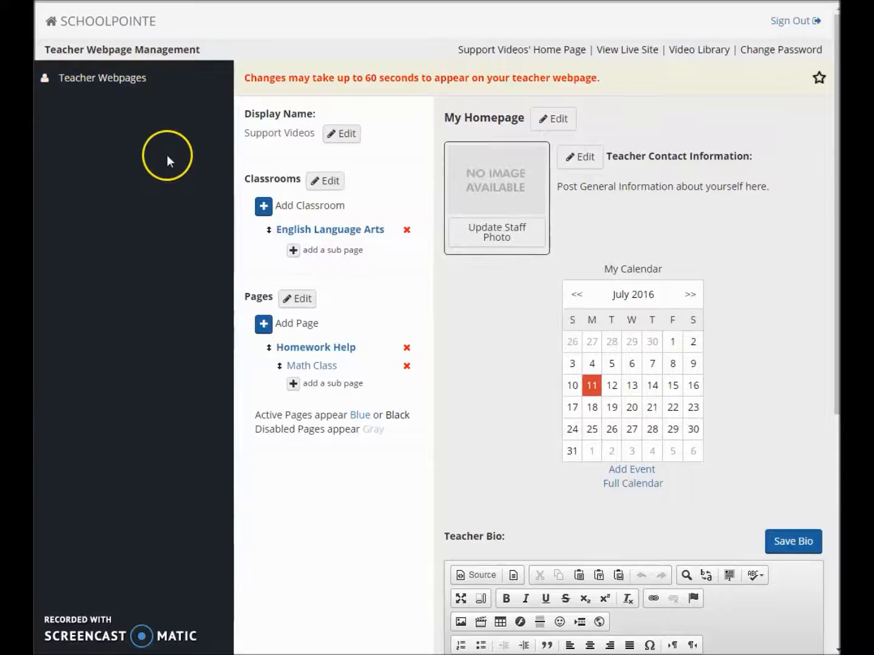
pyautogui.click(353, 233)
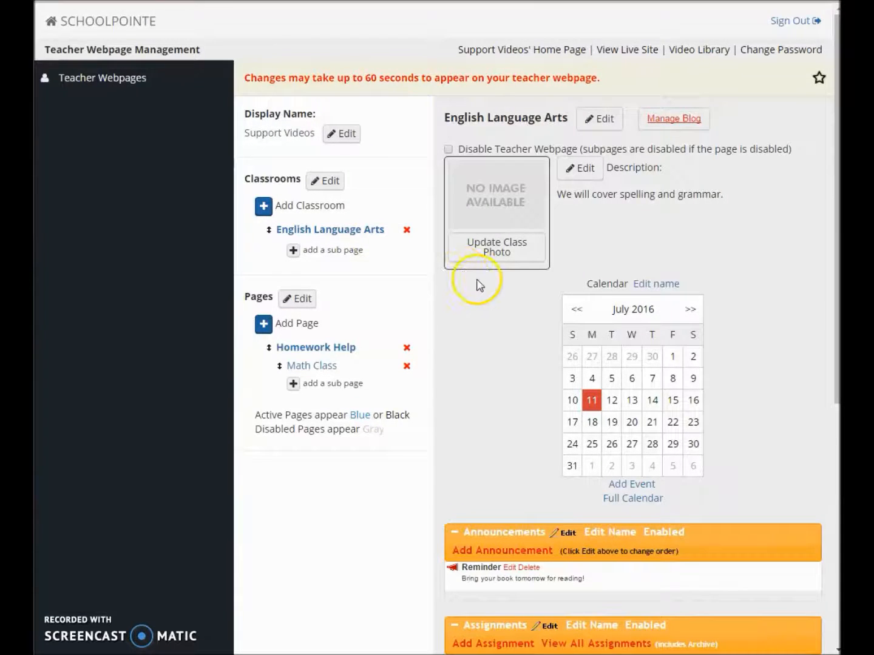
pyautogui.scroll(-6, 479, 286)
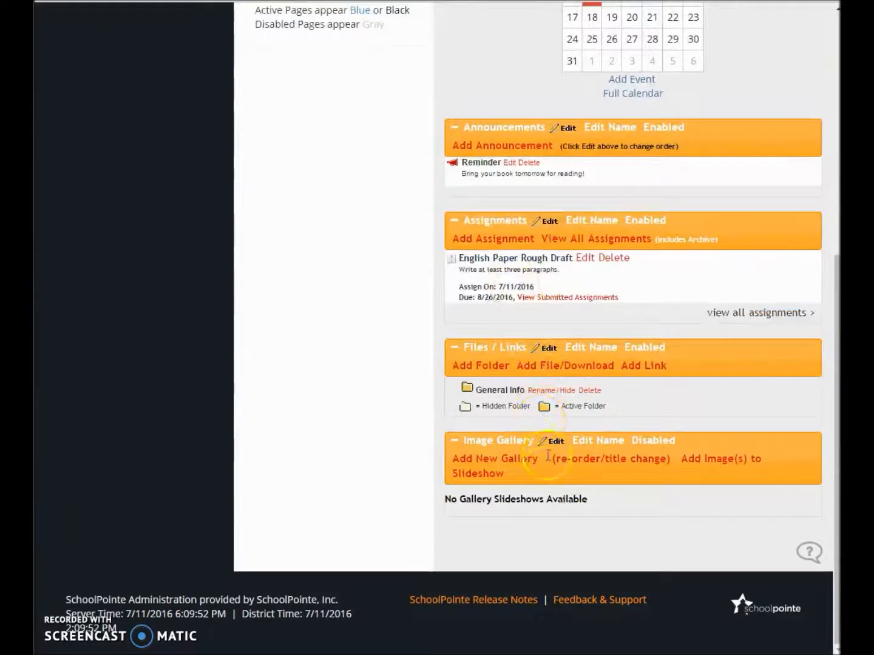
pyautogui.scroll(5, 512, 279)
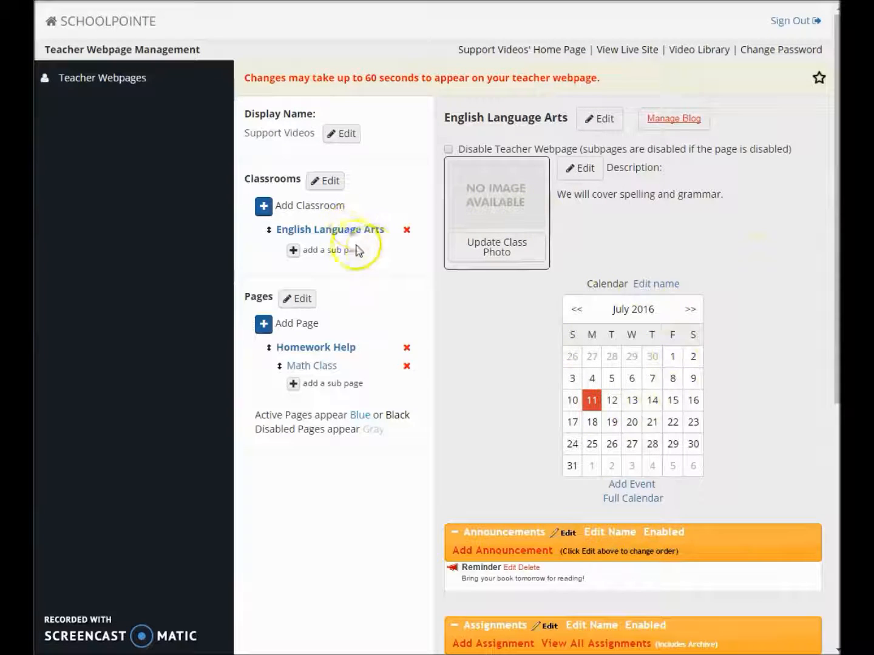
# Enable the Image Gallery section of the classroom page and disable it again
pyautogui.scroll(-7, 496, 302)
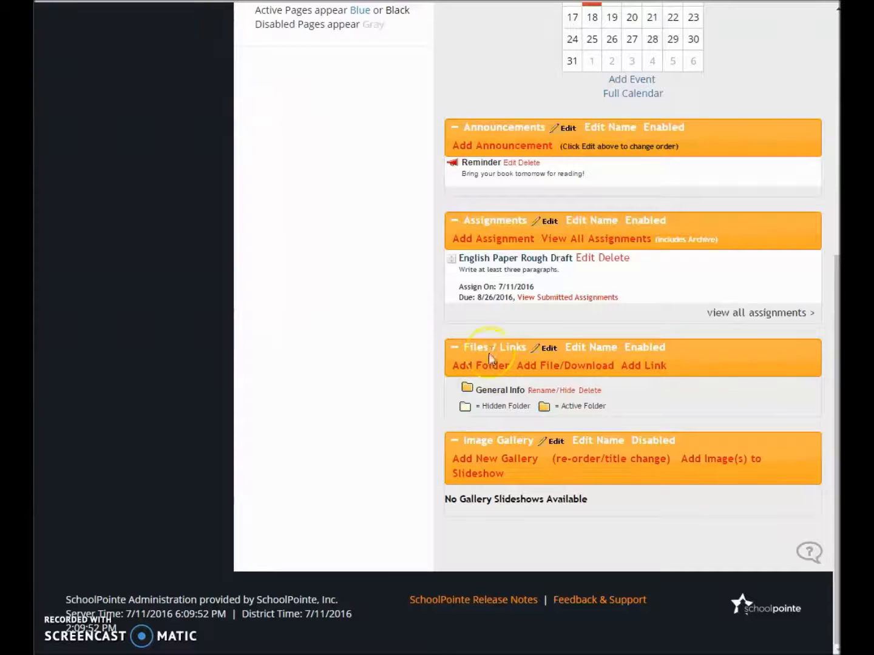
pyautogui.click(653, 442)
pyautogui.click(652, 441)
pyautogui.scroll(5, 598, 228)
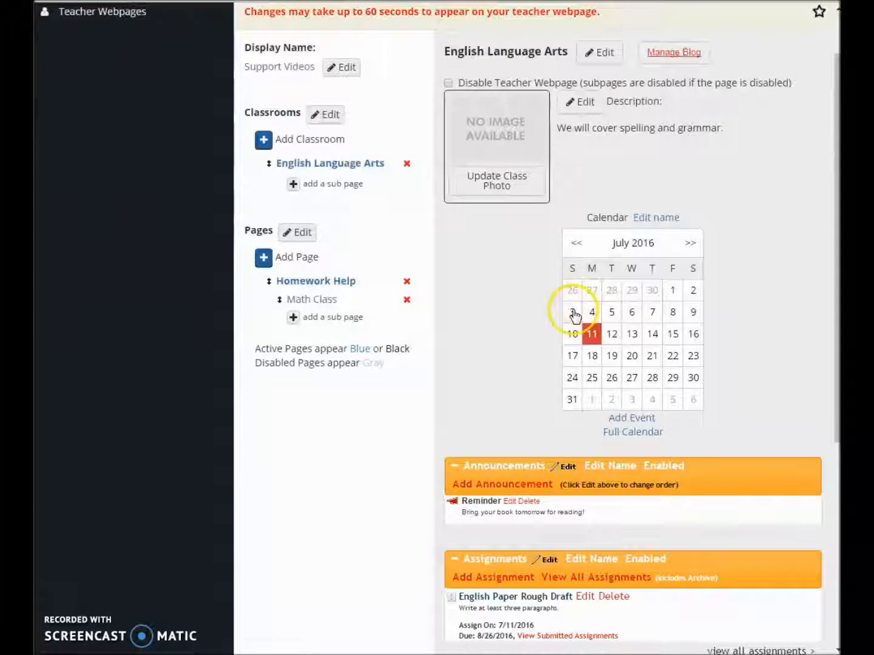
# Rename the classroom's Assignments section "Course Work" and save the title
pyautogui.scroll(-3, 575, 314)
pyautogui.click(596, 352)
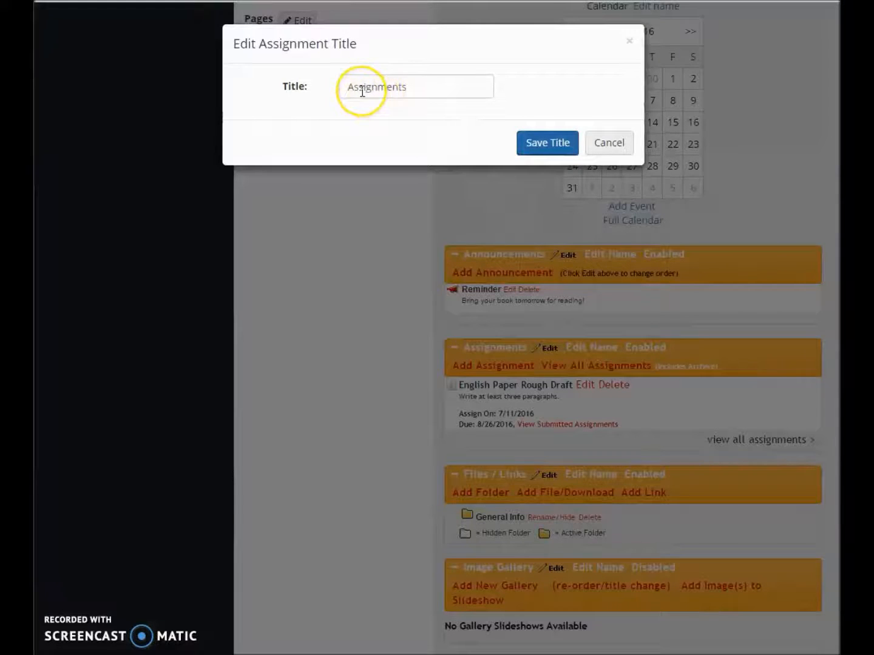
pyautogui.click(429, 94)
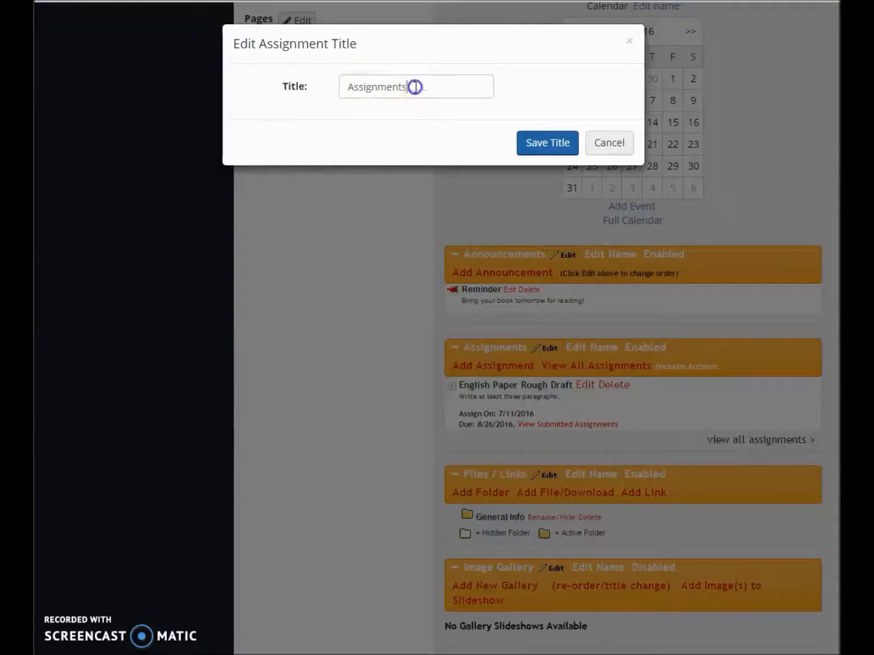
pyautogui.moveTo(429, 94); pyautogui.dragTo(199, 41)
pyautogui.write('Cou')
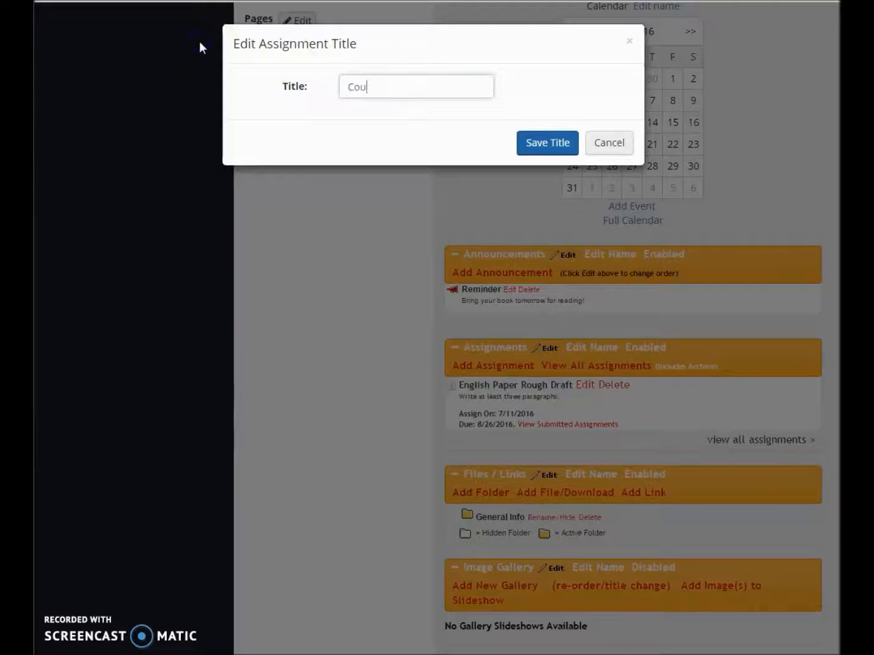
pyautogui.write('rse Work')
pyautogui.click(538, 147)
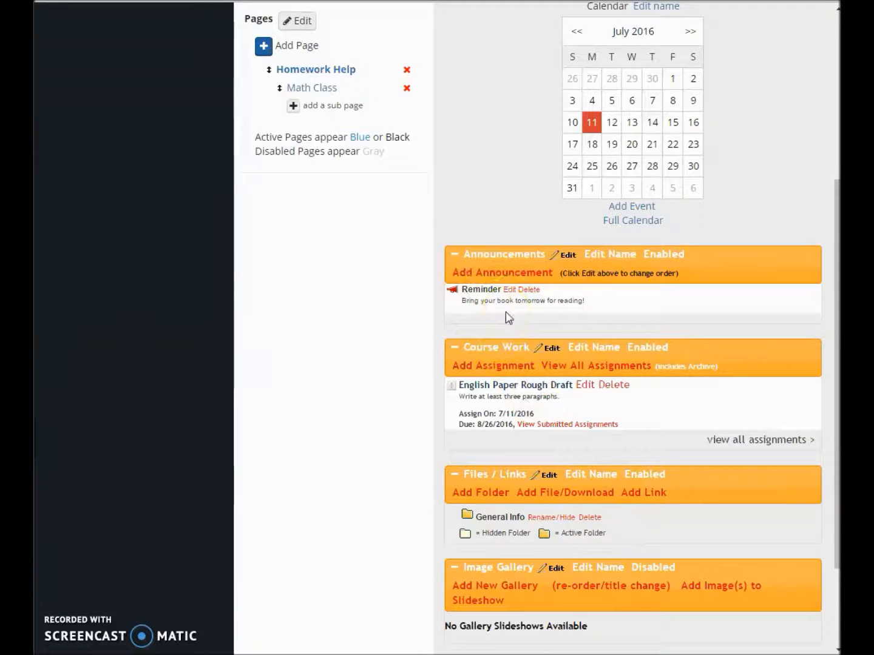
# Start a new classroom announcement with the display title "Homework Reminder"
pyautogui.click(481, 279)
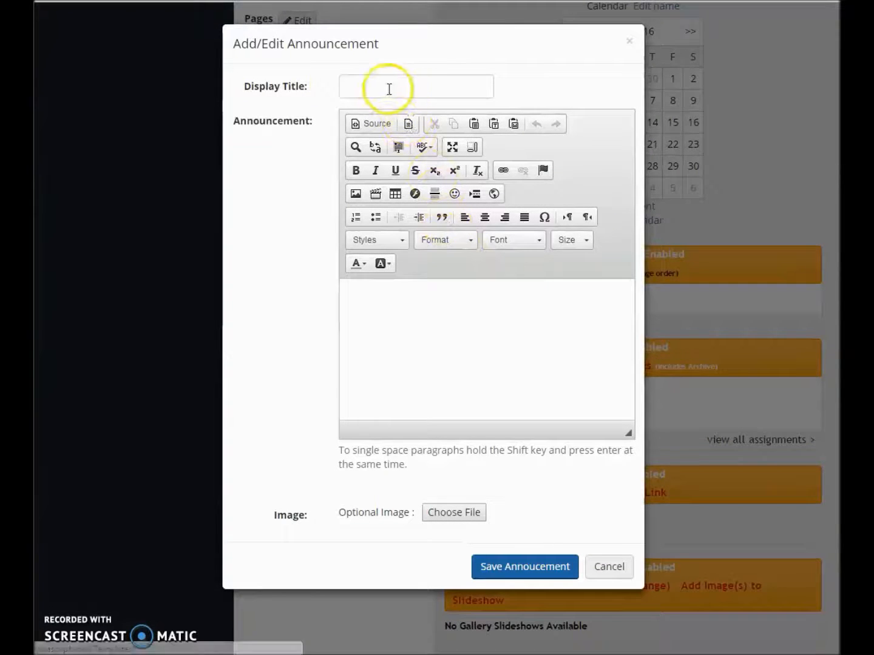
pyautogui.click(371, 78)
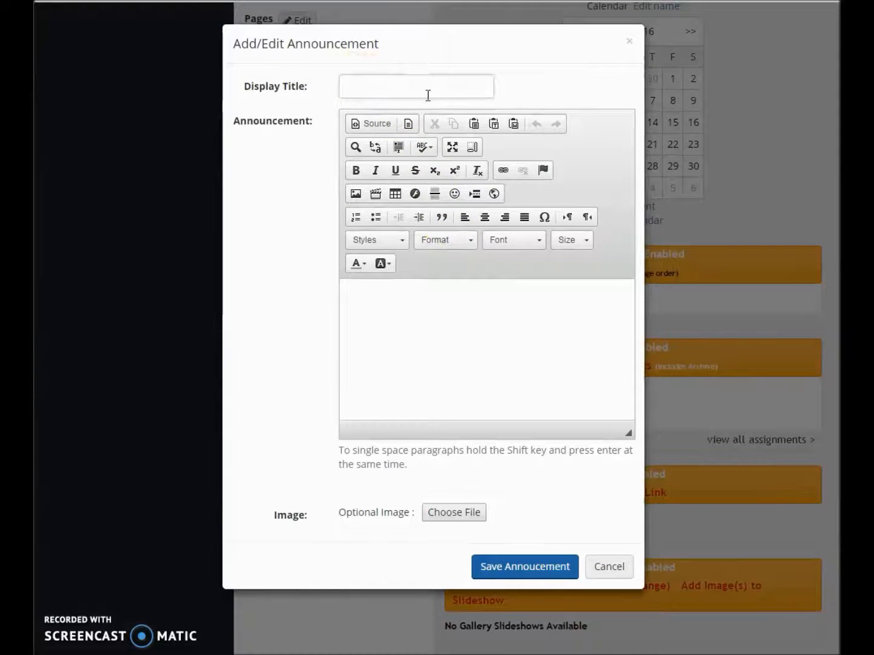
pyautogui.write('Homework Reminder')
pyautogui.press('Tab')
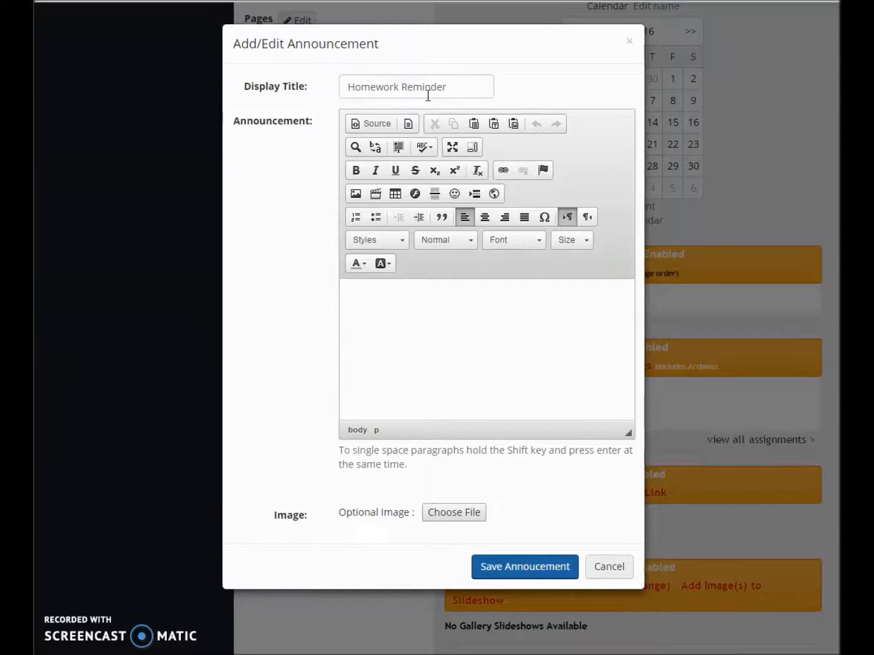
pyautogui.click(429, 95)
# Enter the announcement text "Don't forget to complete your paragraph writing tonight." and save the announcement
pyautogui.click(440, 324)
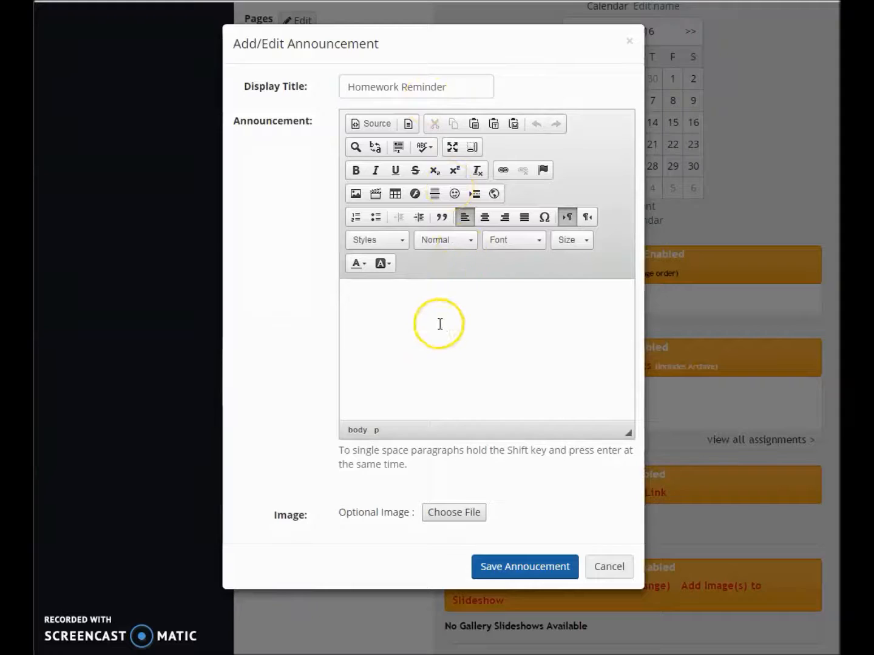
pyautogui.write('Don')
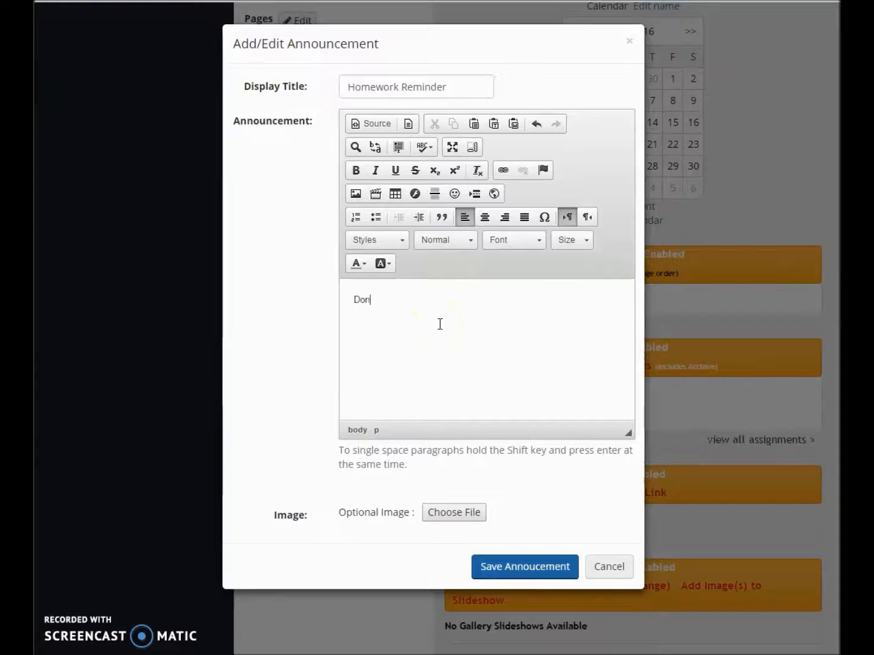
pyautogui.write("'t forget to compelklete your p")
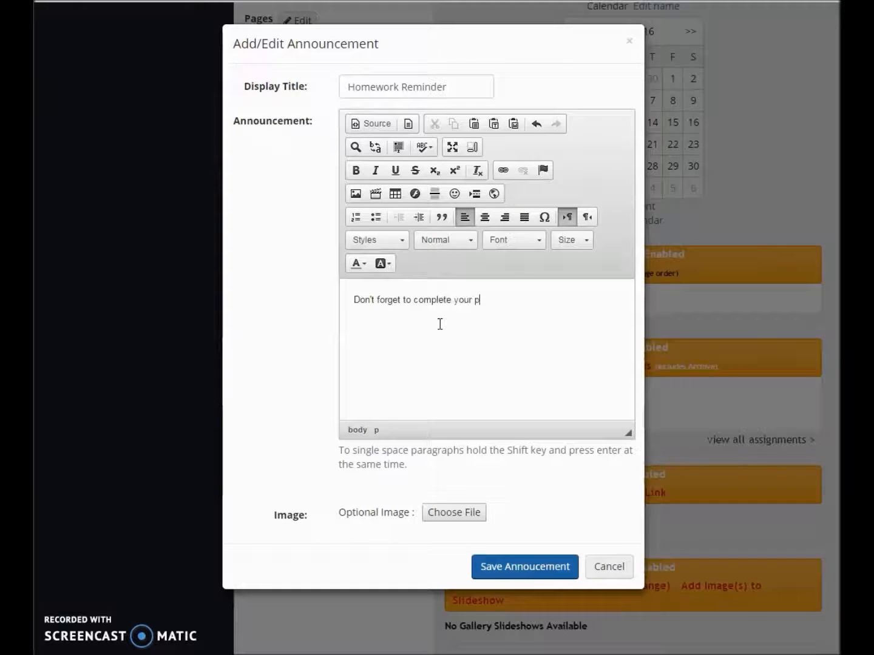
pyautogui.write('aragraph w')
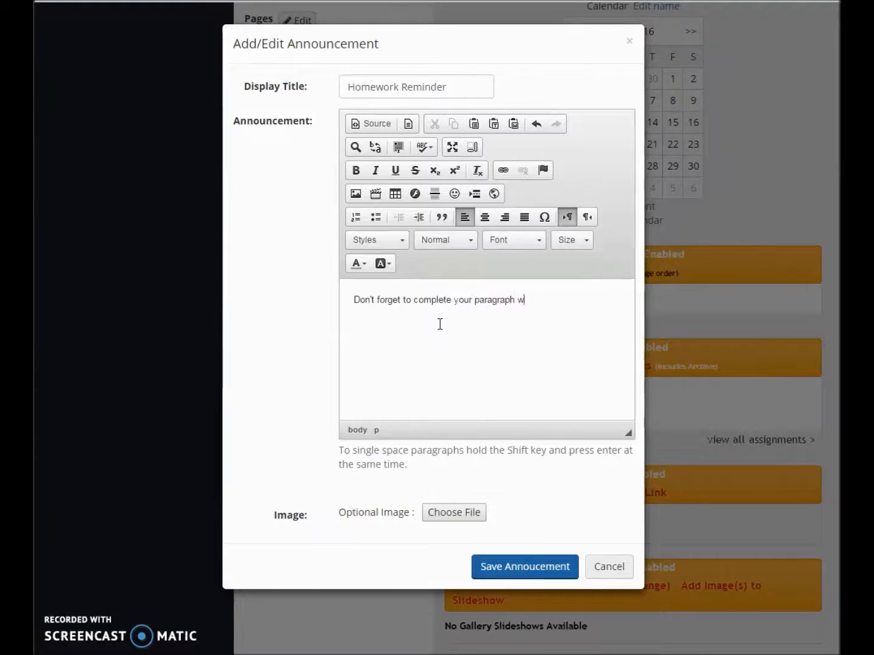
pyautogui.write('riting tonight.')
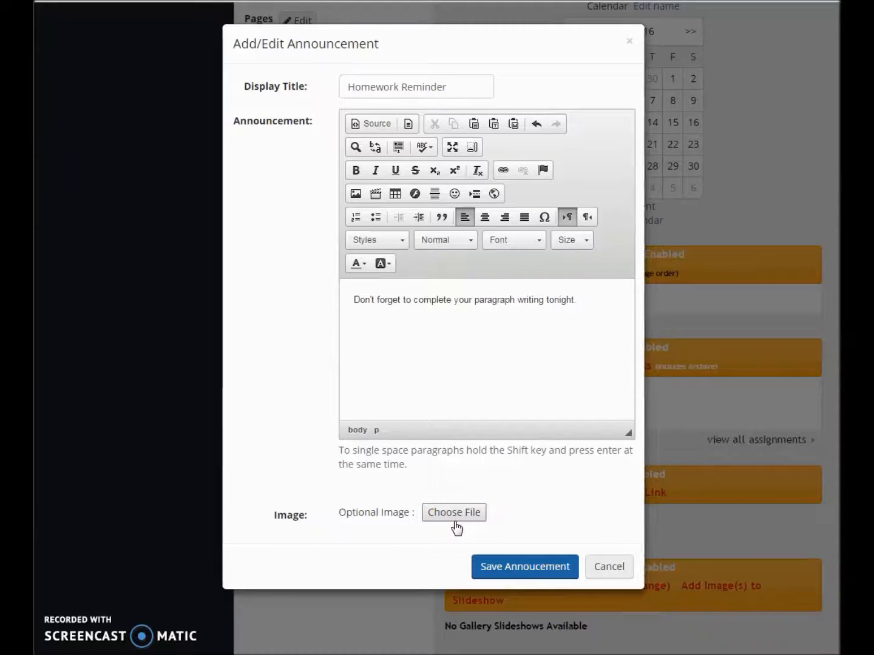
pyautogui.click(534, 561)
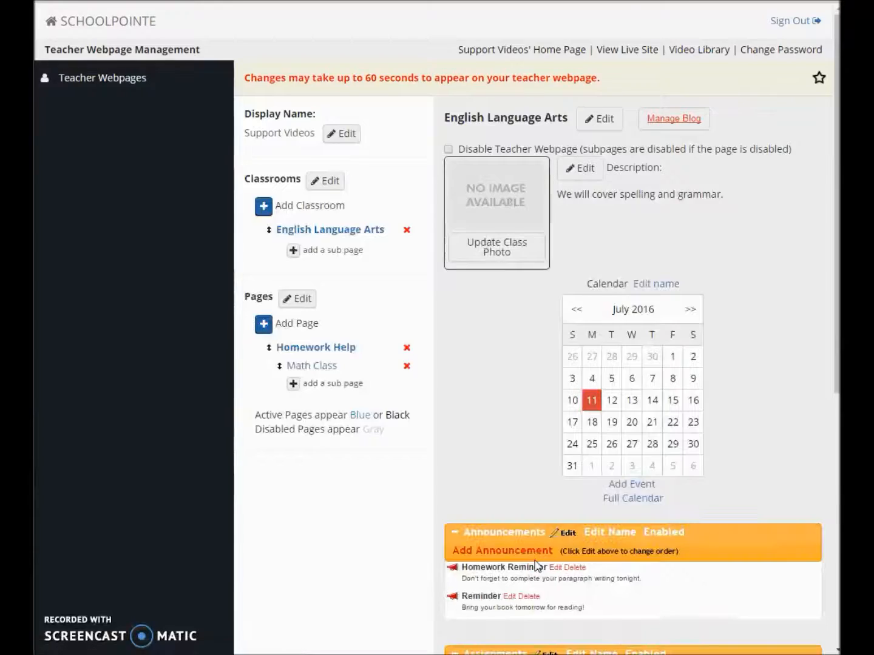
# Start a new assignment in the English Language Arts classroom and name it "Submit Paragraph One"
pyautogui.scroll(-5, 534, 560)
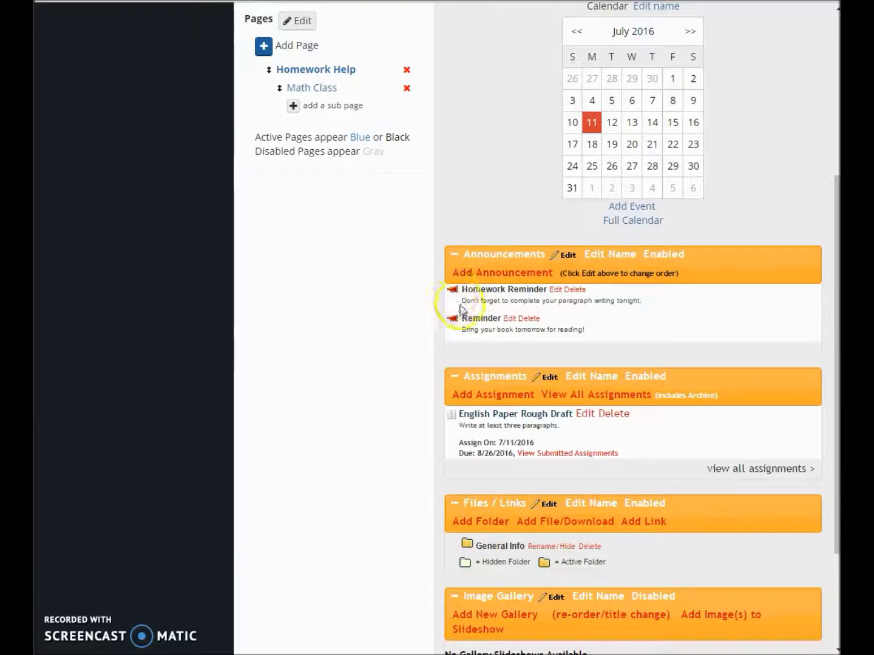
pyautogui.scroll(-1, 464, 309)
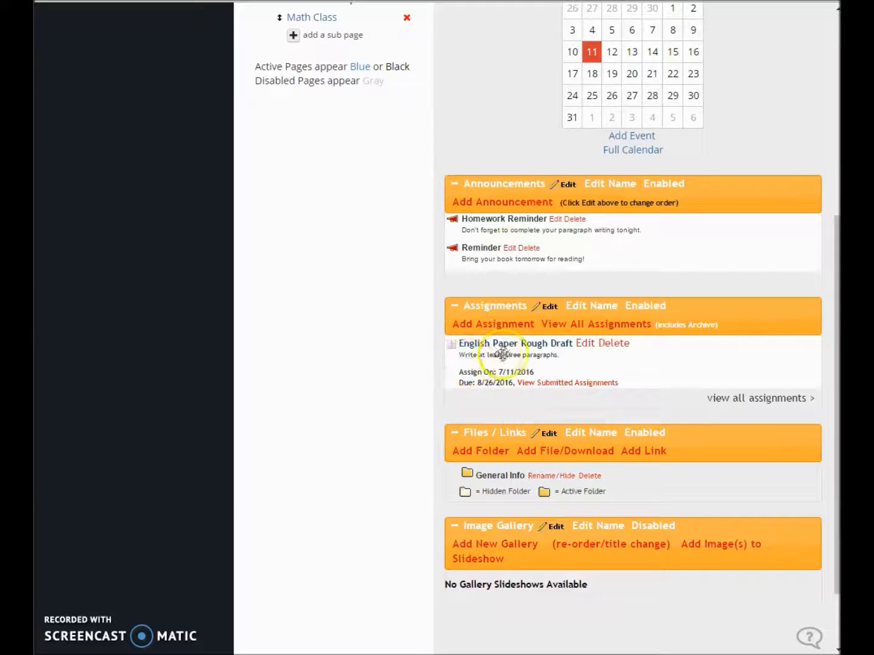
pyautogui.scroll(-1, 503, 355)
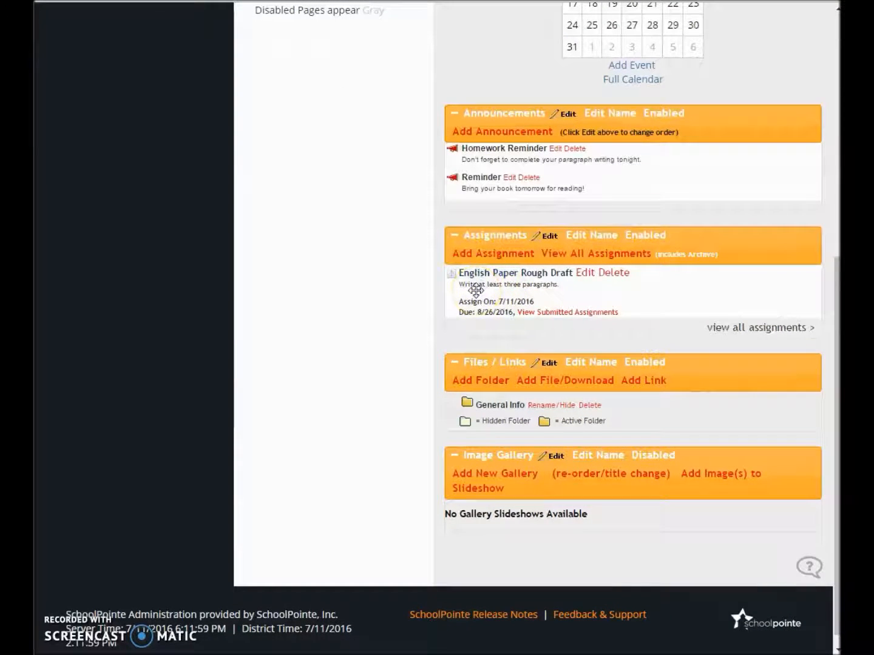
pyautogui.click(496, 254)
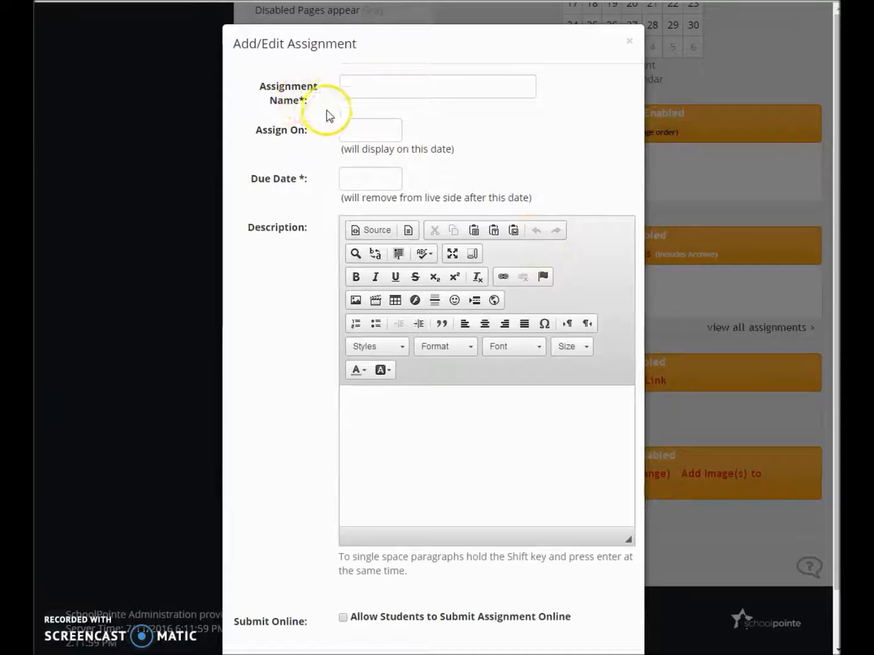
pyautogui.click(364, 89)
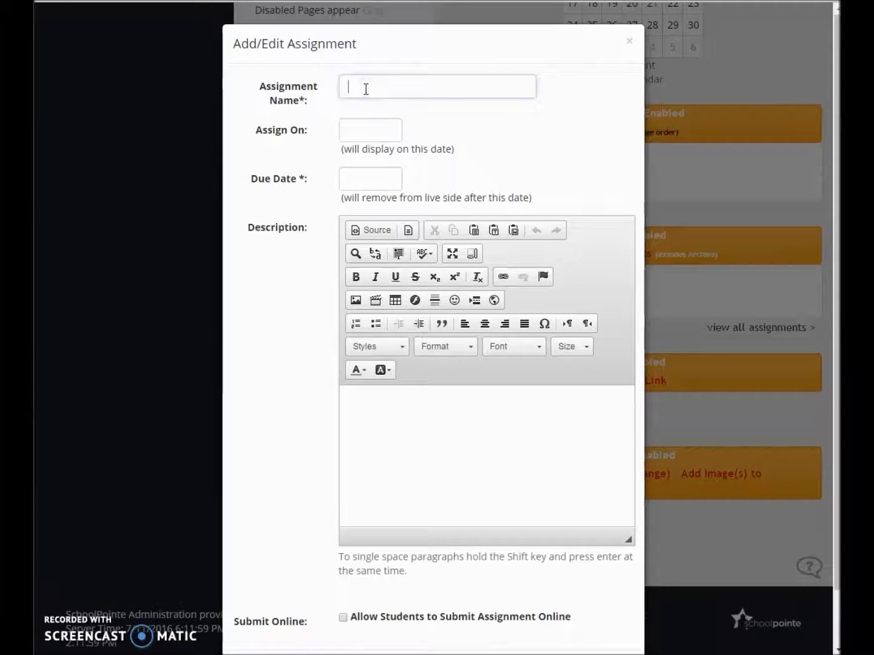
pyautogui.write('Submit Roug')
pyautogui.press('BackSpace')
pyautogui.press('BackSpace')
pyautogui.press('BackSpace')
pyautogui.press('BackSpace')
pyautogui.press('BackSpace')
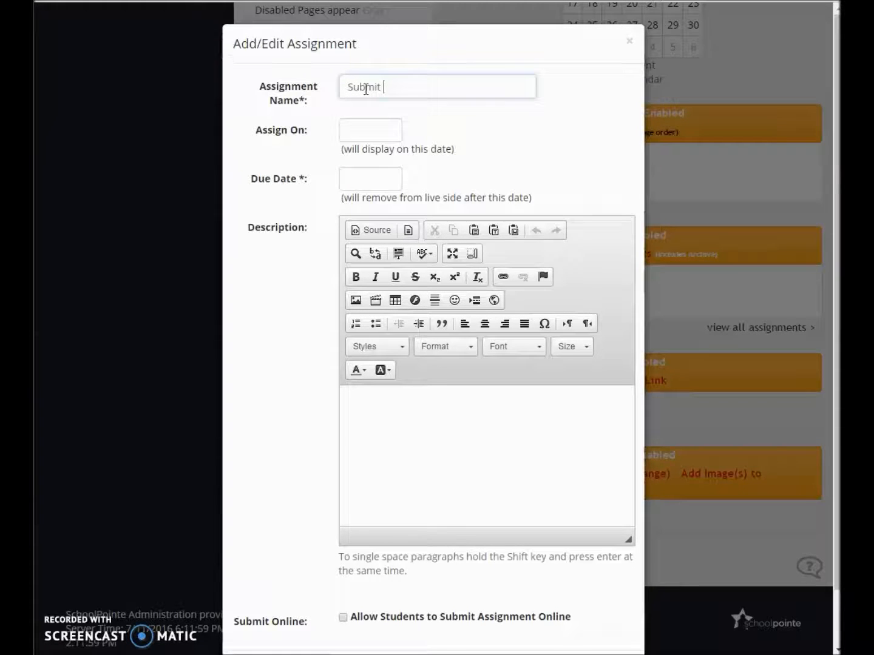
pyautogui.write('Paragraph One')
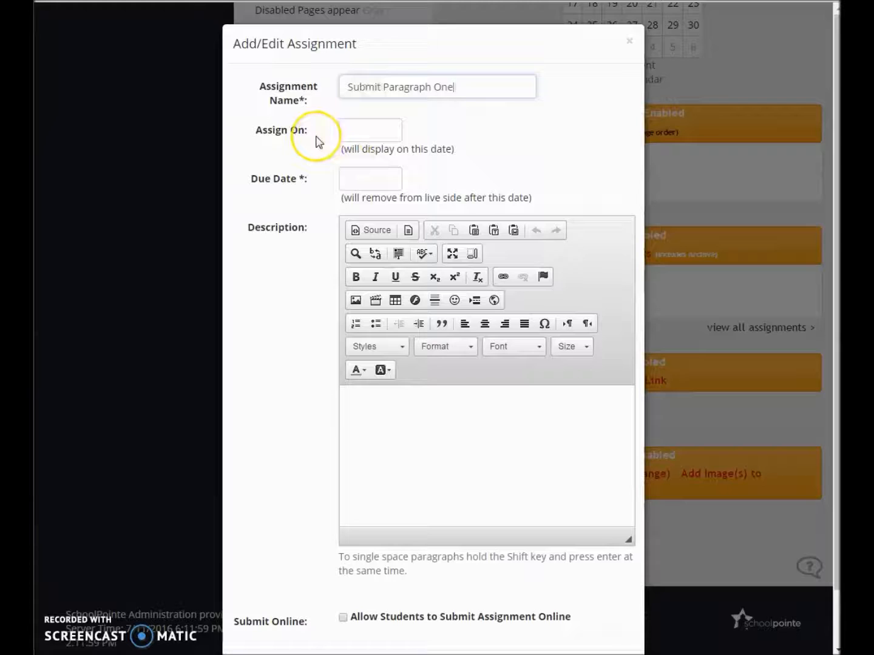
# Set the assignment's assign-on date to 07/11/2016 and its due date to 07/15/2016
pyautogui.click(365, 132)
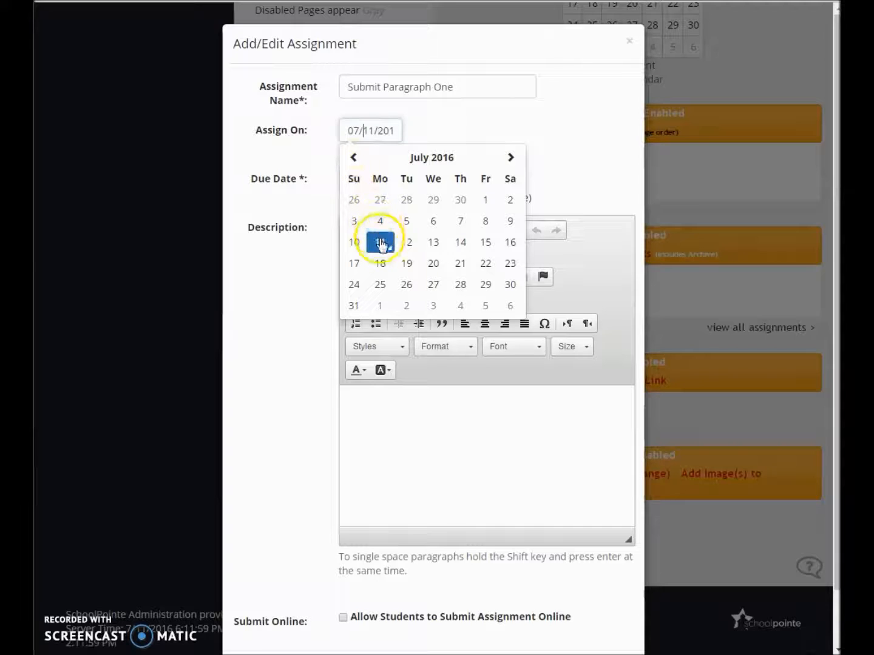
pyautogui.click(380, 243)
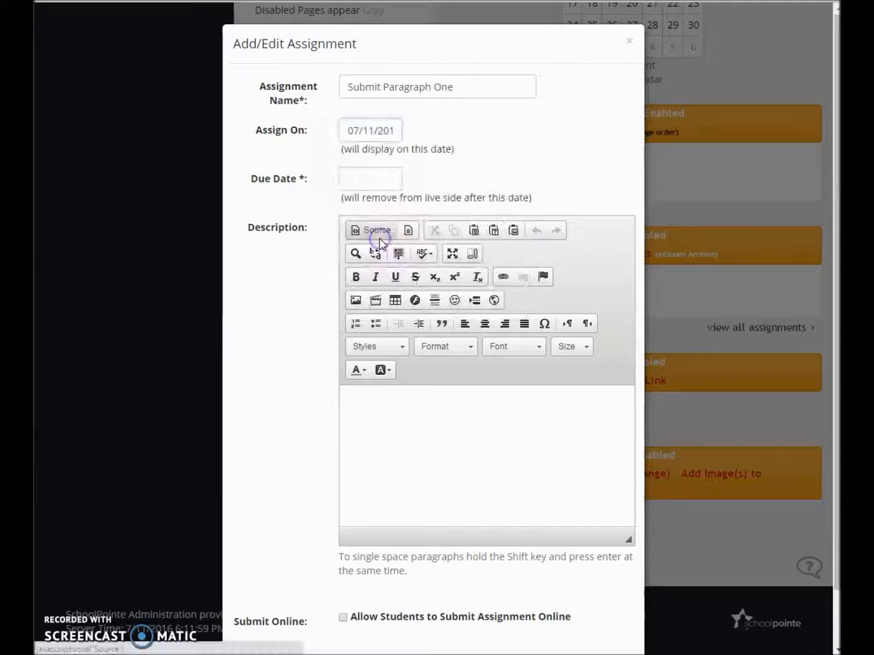
pyautogui.click(355, 182)
pyautogui.click(484, 295)
pyautogui.click(486, 294)
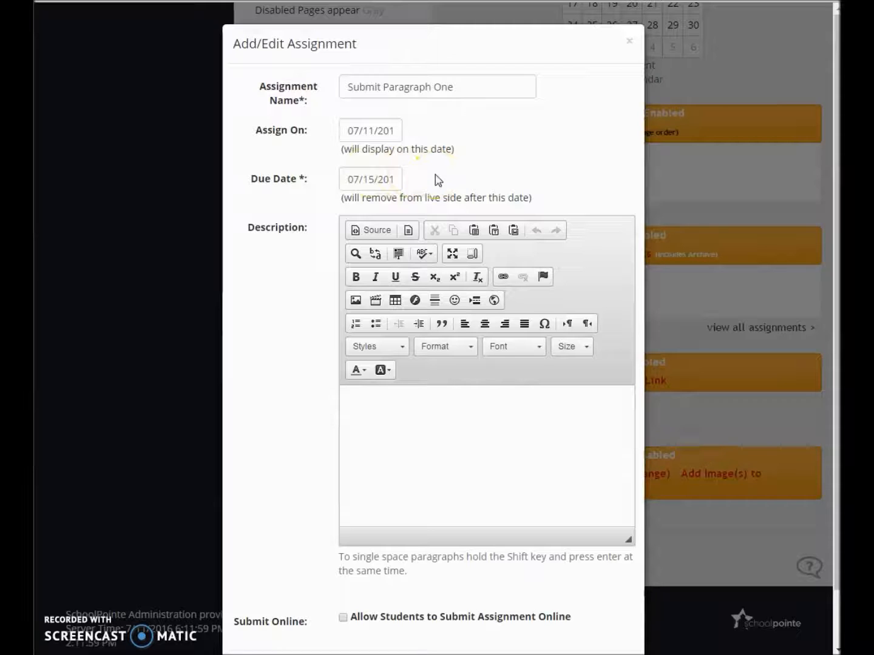
# Allow students to submit the assignment online and save it without a description
pyautogui.scroll(-1, 438, 179)
pyautogui.click(460, 378)
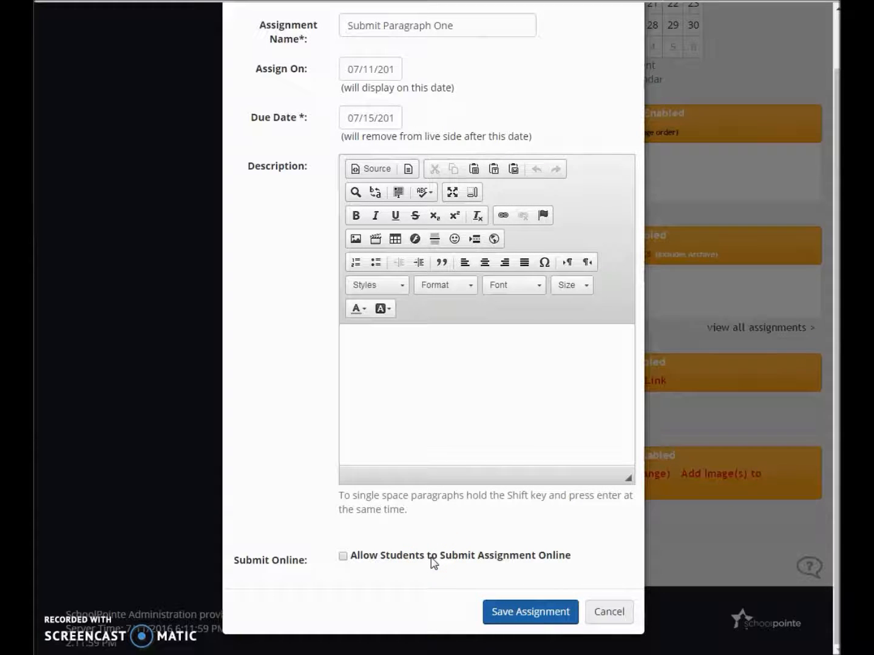
pyautogui.click(432, 559)
pyautogui.click(488, 614)
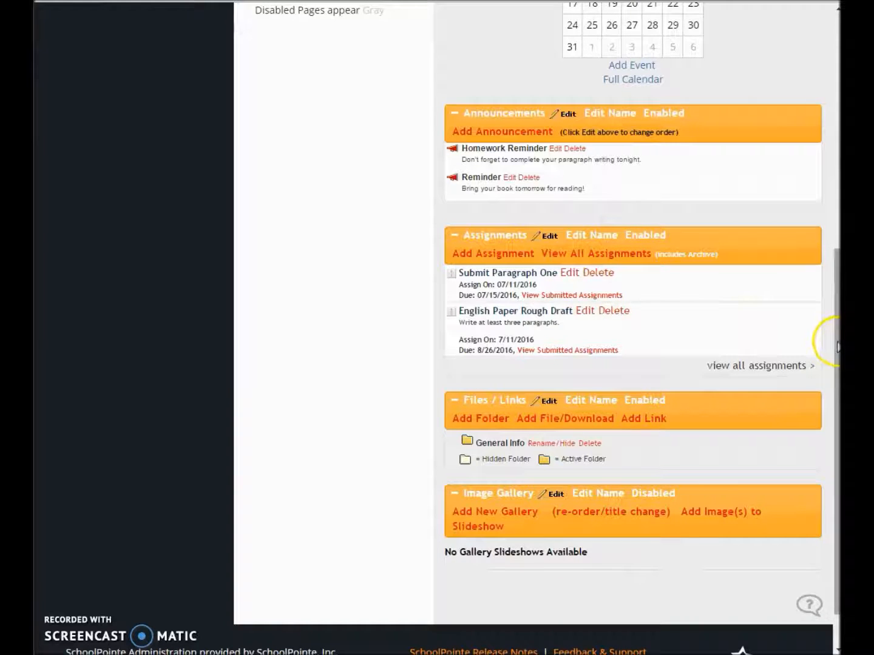
# View the live site and check the announcements and course work on the English Language Arts page
pyautogui.moveTo(836, 343); pyautogui.dragTo(833, 107)
pyautogui.click(626, 53)
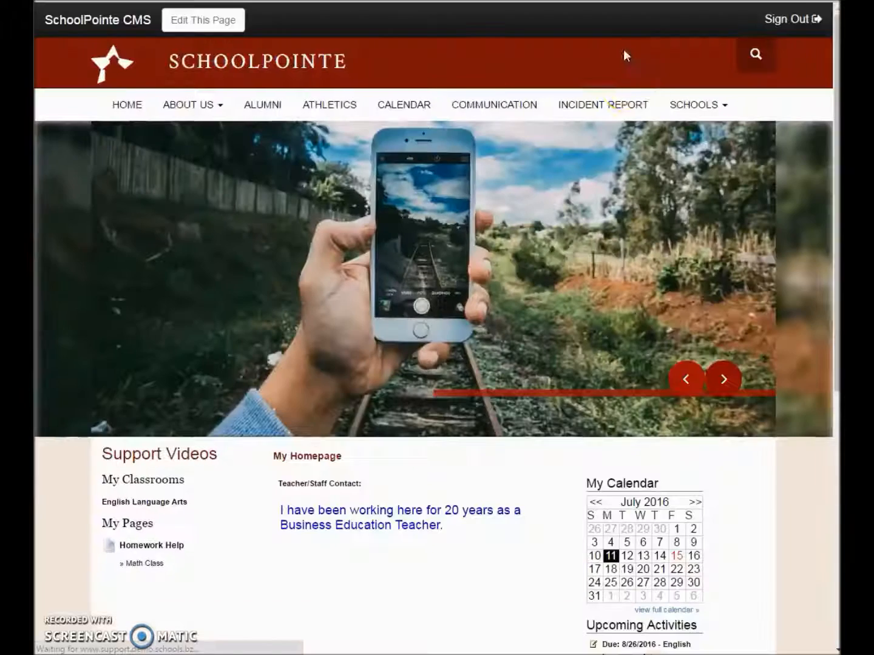
pyautogui.scroll(-3, 461, 282)
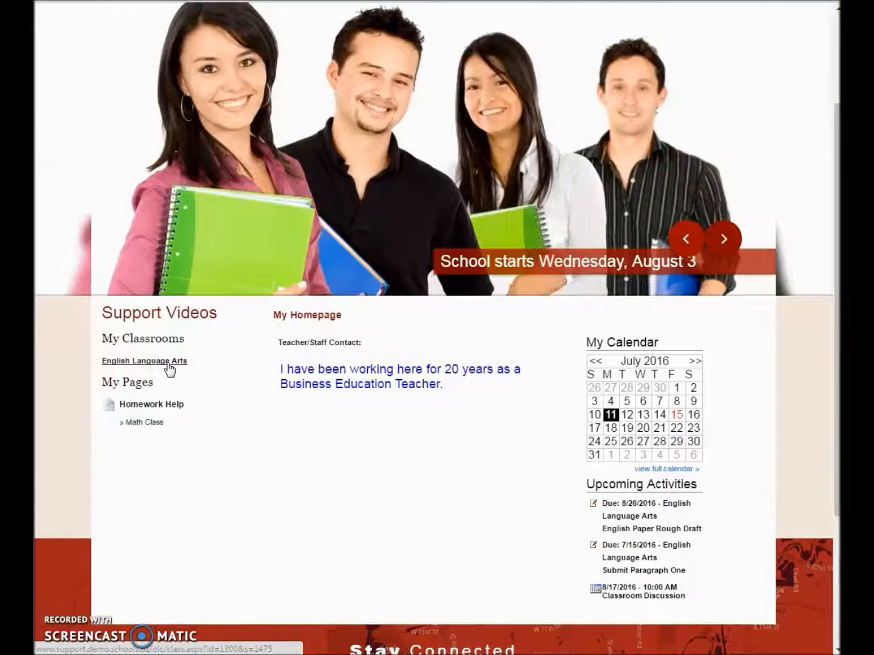
pyautogui.click(169, 363)
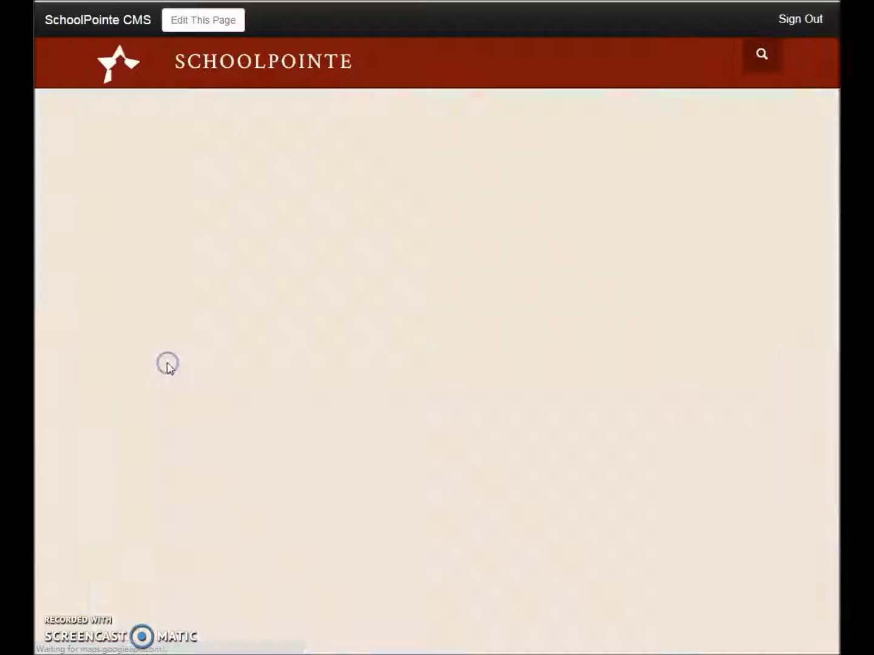
pyautogui.scroll(-3, 401, 438)
pyautogui.scroll(-2, 402, 438)
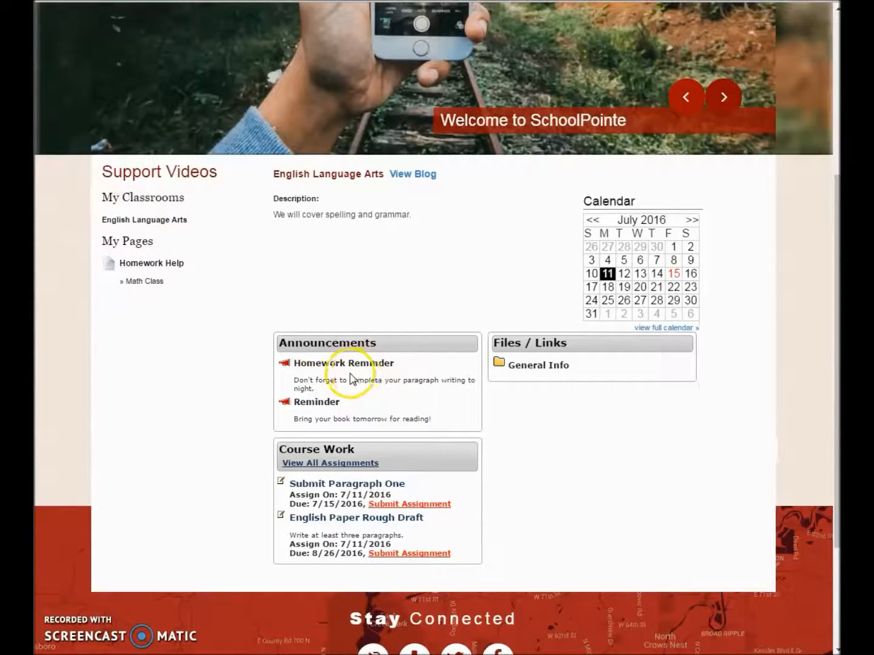
# Check the online submission form for the "Submit Paragraph One" assignment on the live page and close it
pyautogui.scroll(-2, 351, 380)
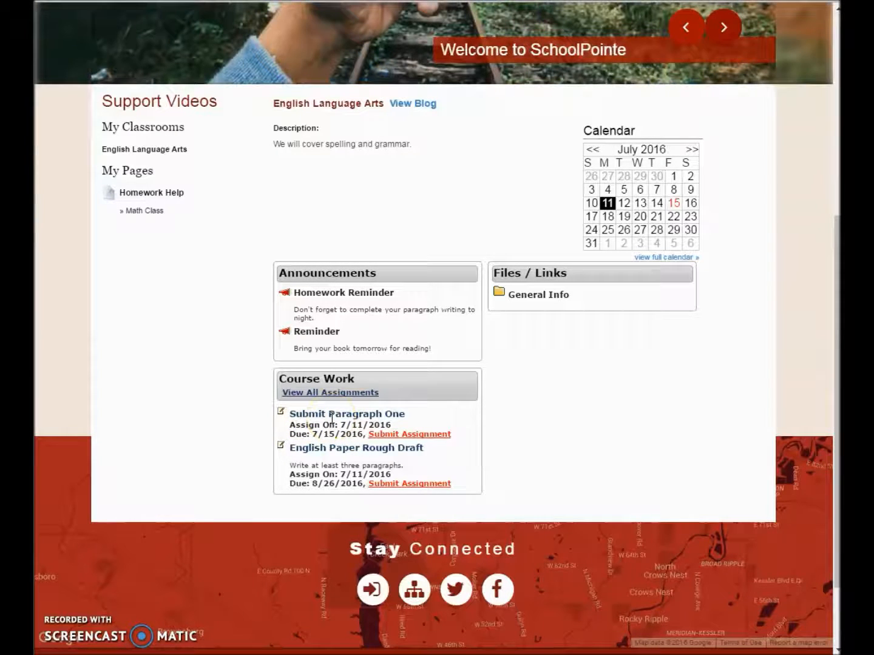
pyautogui.click(387, 435)
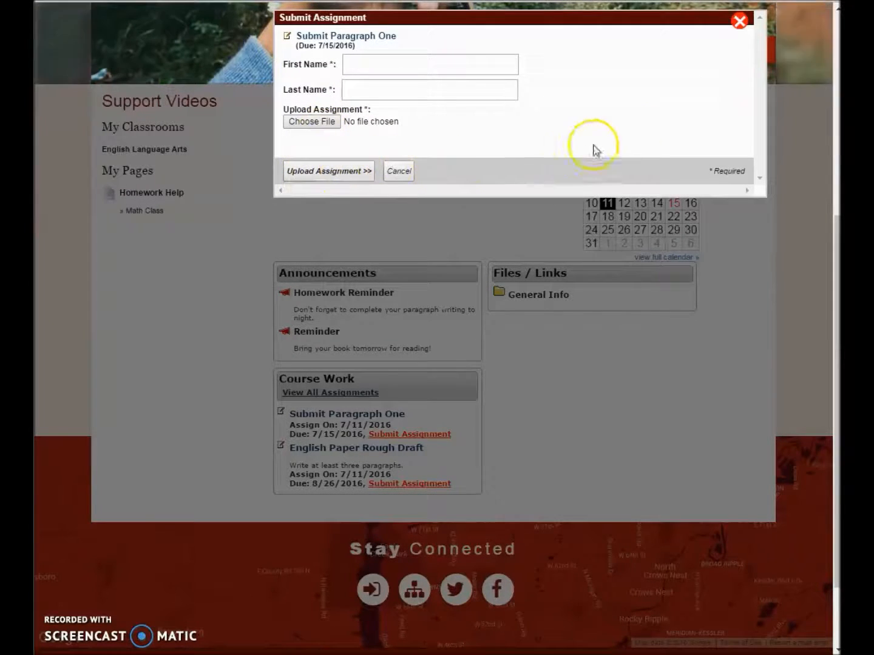
pyautogui.click(740, 24)
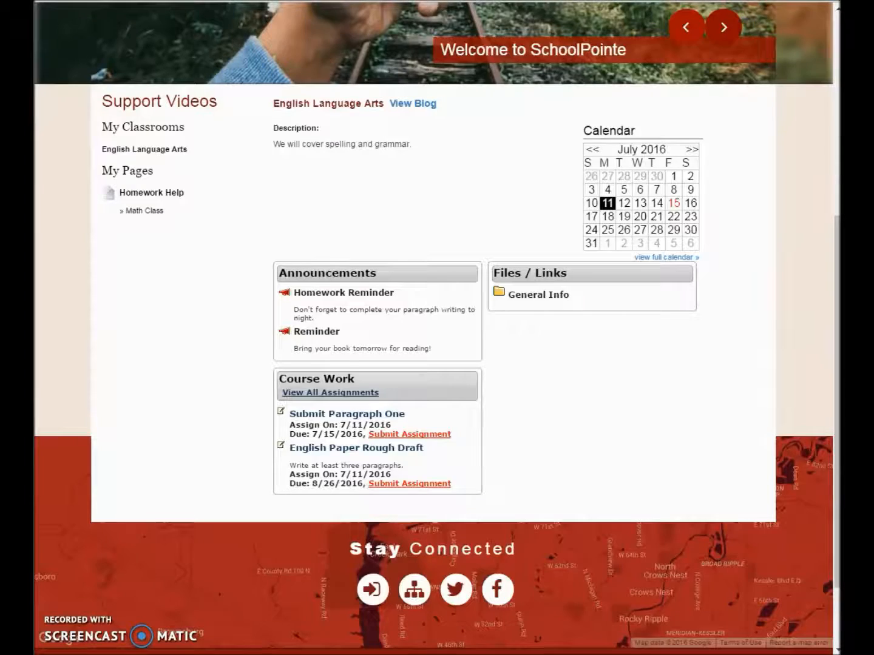
# Return to the classroom management page, view the files submitted for "Submit Paragraph One", and go back
pyautogui.click(441, 2)
pyautogui.scroll(-3, 520, 368)
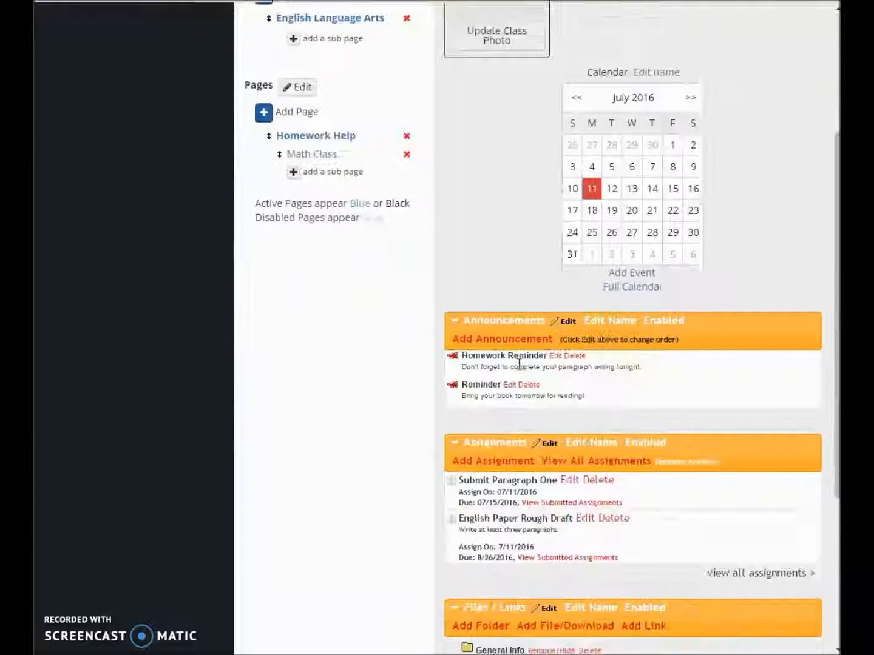
pyautogui.scroll(-2, 519, 363)
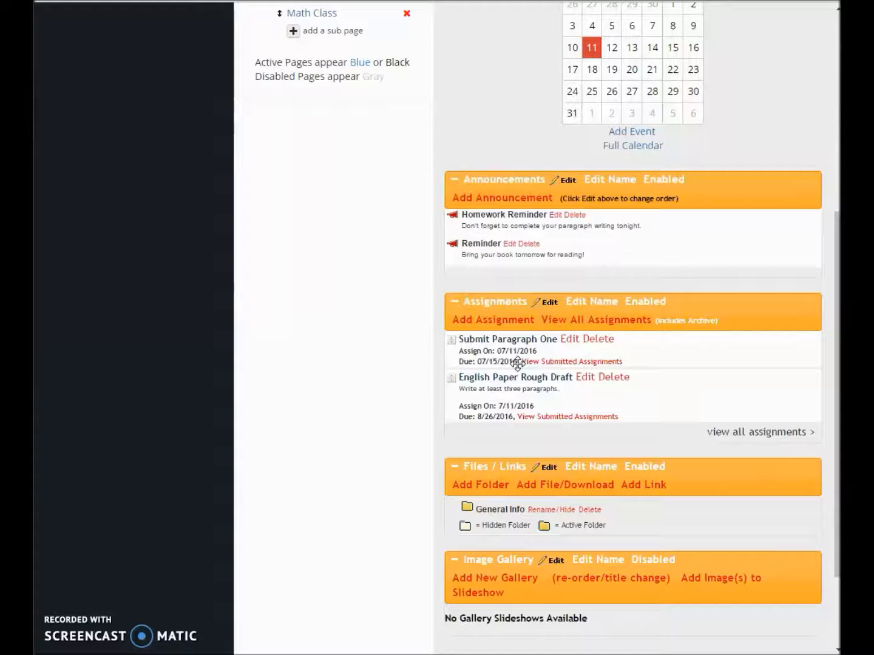
pyautogui.click(556, 362)
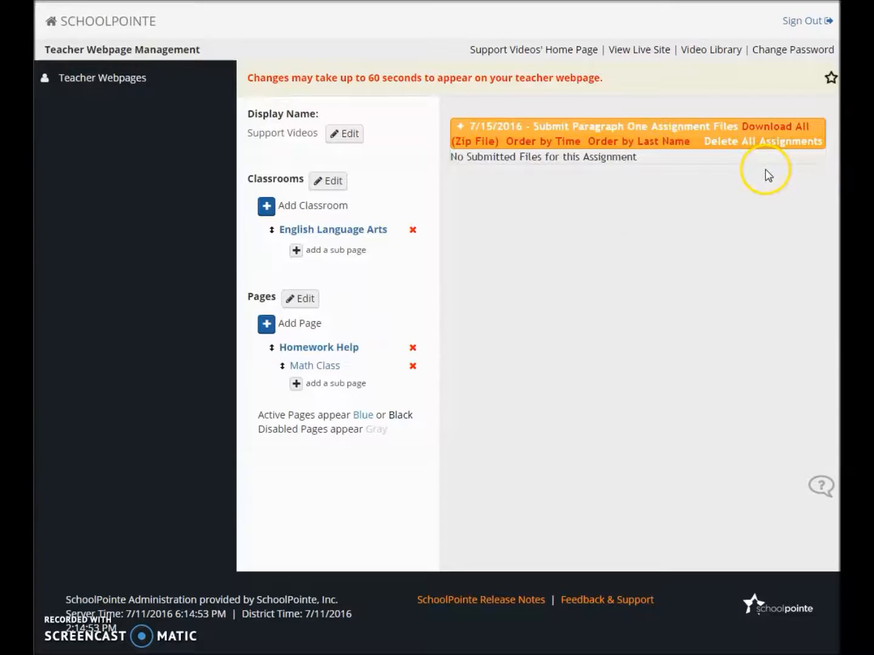
pyautogui.rightClick(609, 200)
pyautogui.click(642, 218)
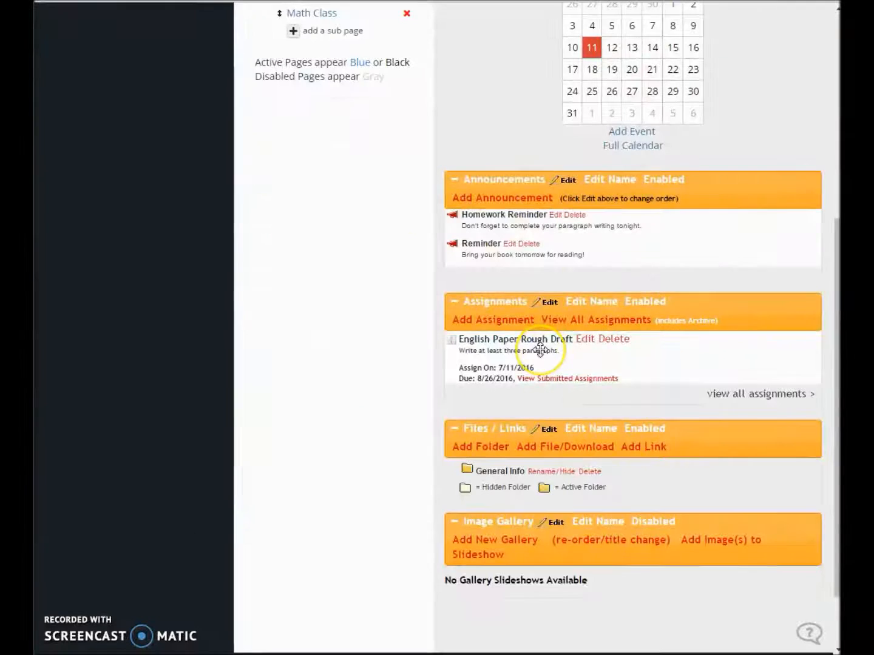
# Add a hidden folder named "Unit 3" to the classroom's Files / Links section
pyautogui.scroll(-2, 540, 350)
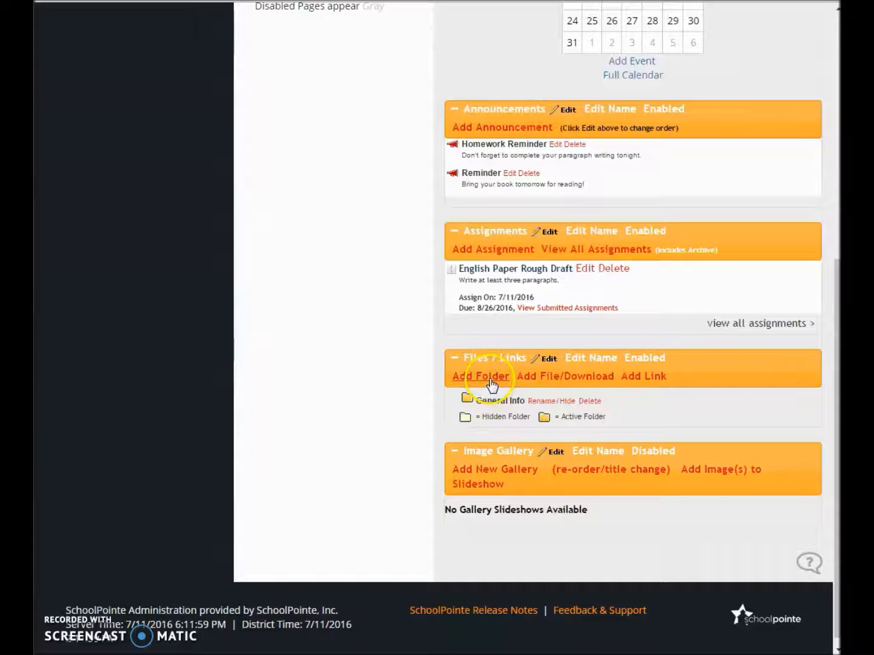
pyautogui.click(518, 416)
pyautogui.click(496, 378)
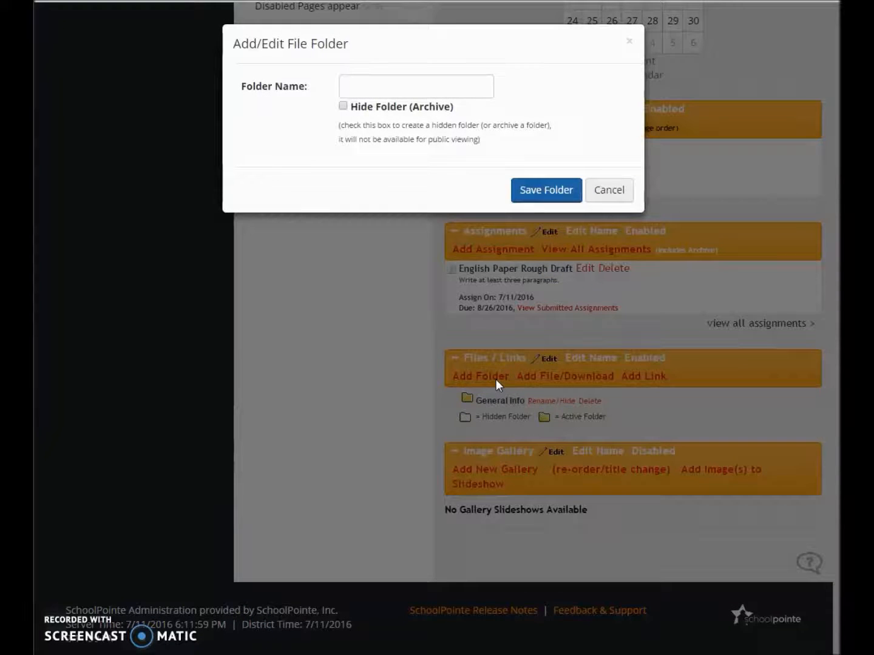
pyautogui.click(369, 86)
pyautogui.write('Unit 3')
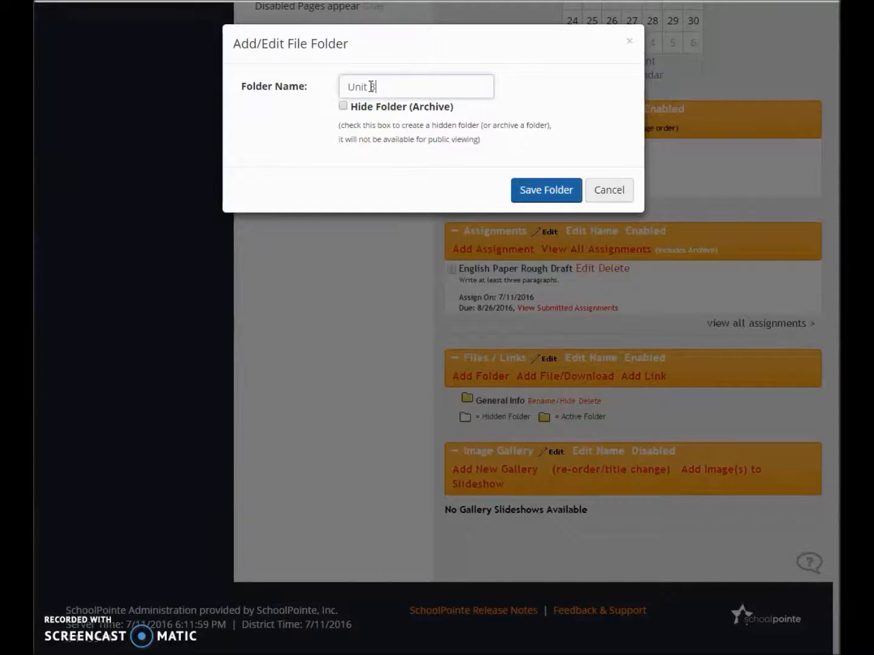
pyautogui.click(343, 108)
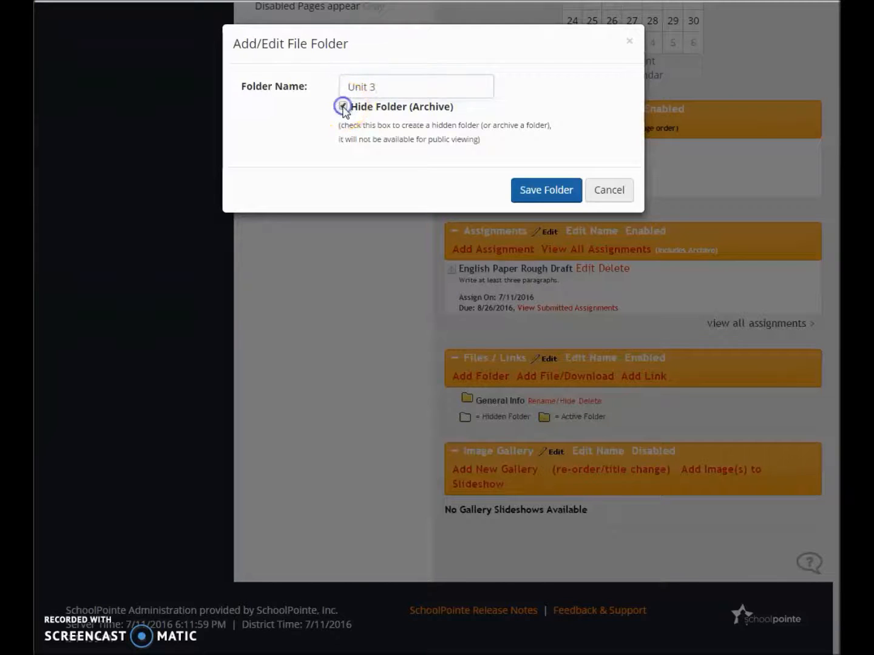
pyautogui.click(528, 194)
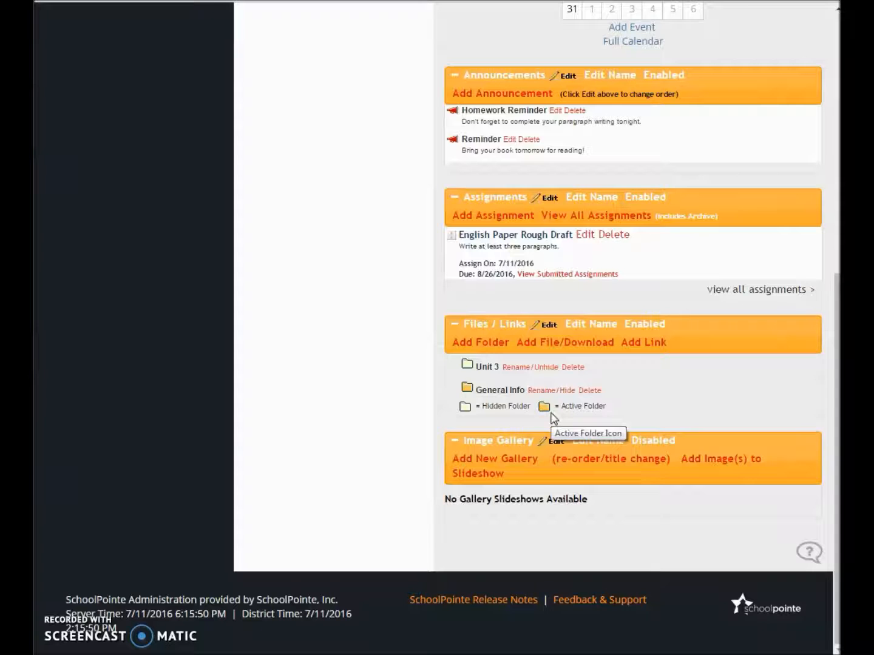
# Start a new file entry in the General Info folder with the display title "Syllabus"
pyautogui.click(561, 344)
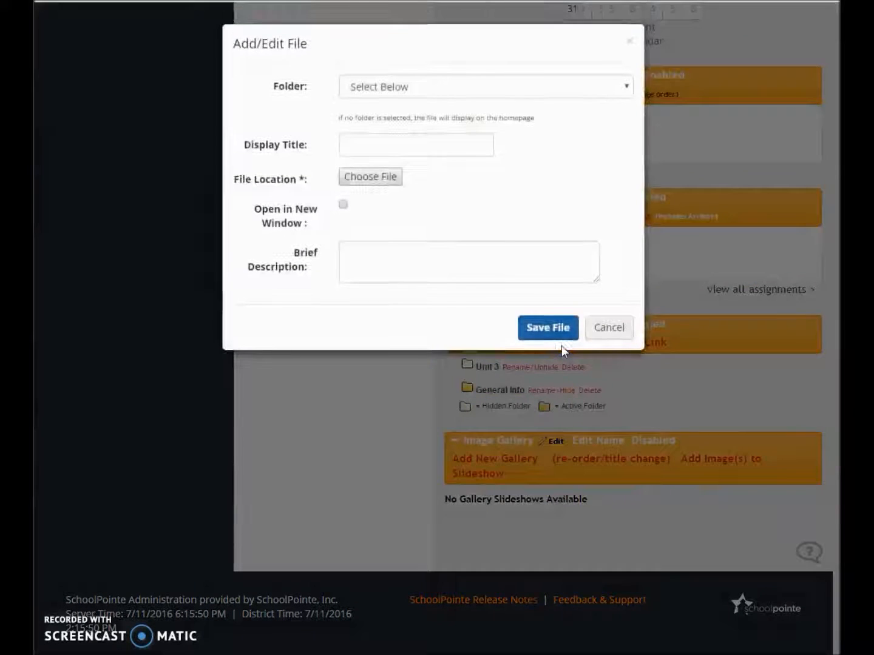
pyautogui.click(422, 89)
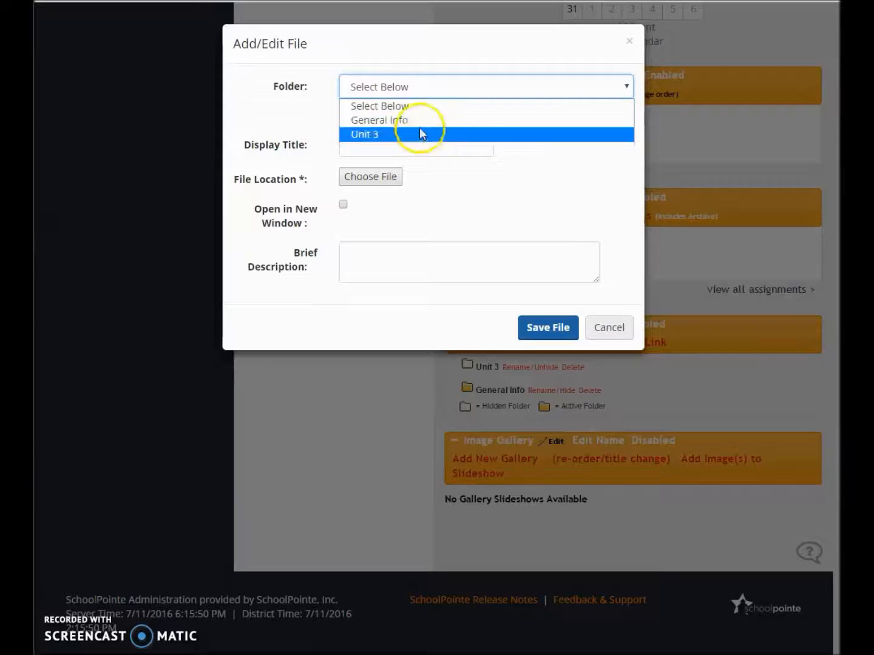
pyautogui.click(418, 123)
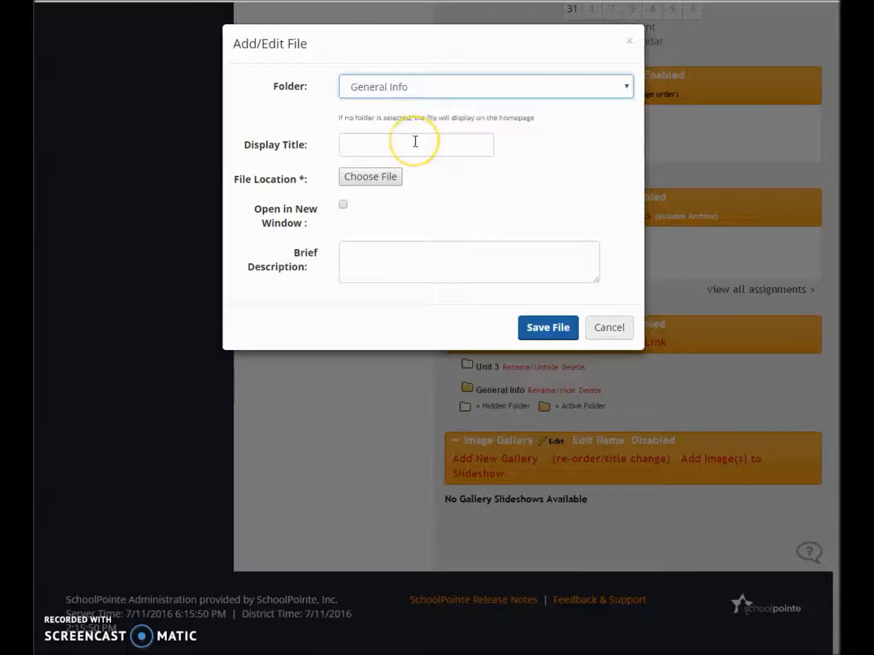
pyautogui.click(404, 144)
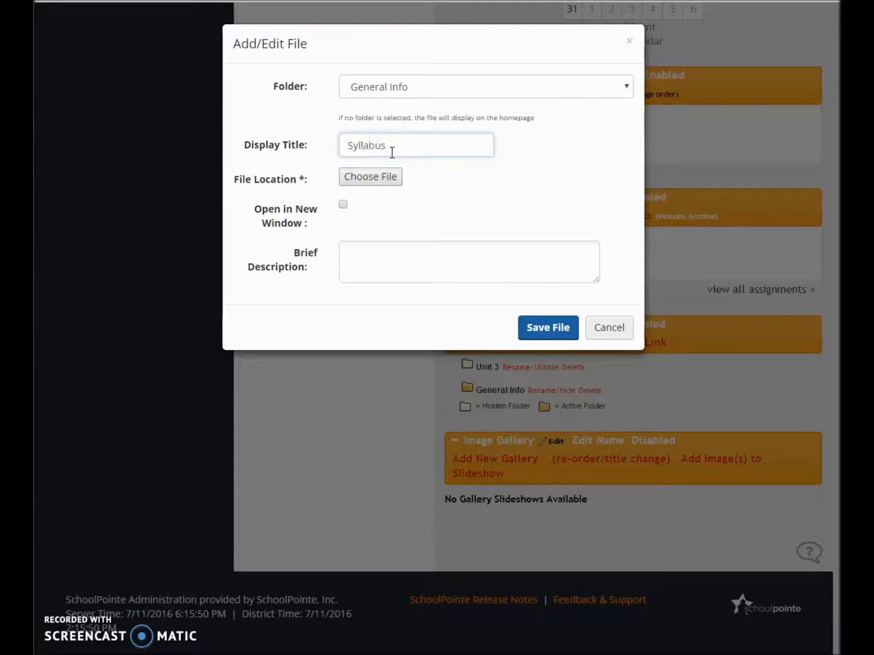
# Choose "Website Banner Template - OC" from the Classroom Materials folder as the file for the Syllabus entry
pyautogui.click(389, 178)
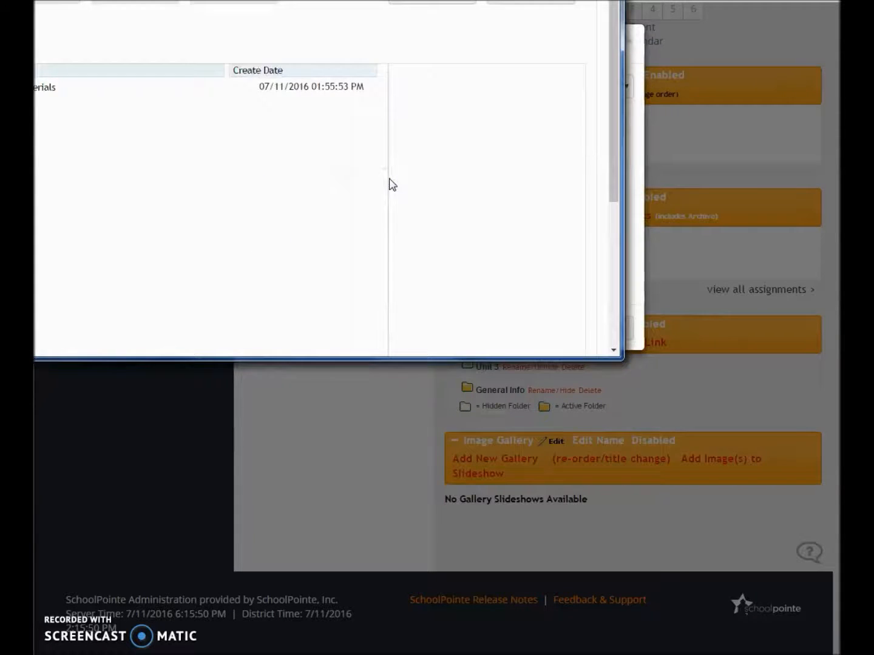
pyautogui.moveTo(343, 0); pyautogui.dragTo(608, 23)
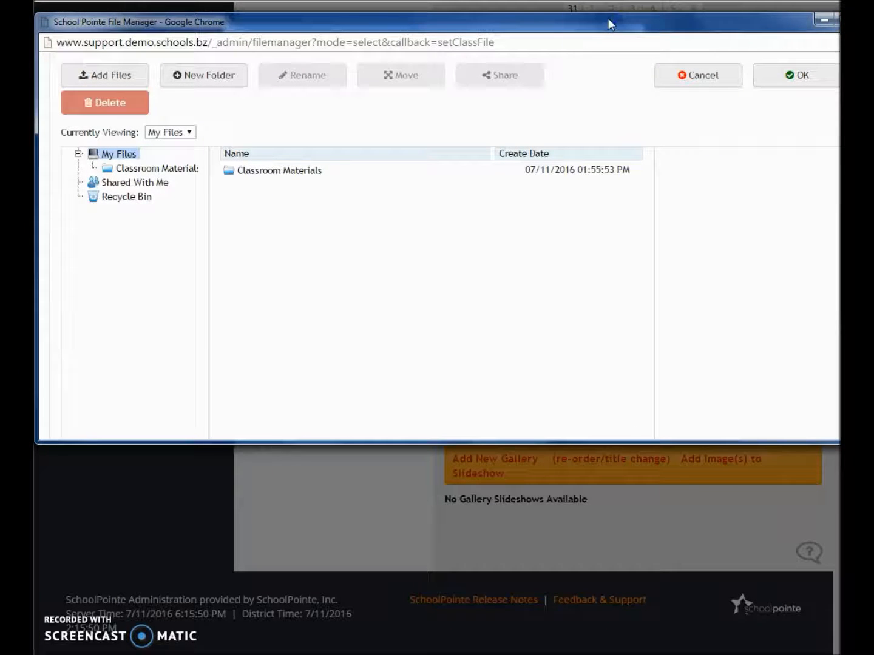
pyautogui.doubleClick(281, 175)
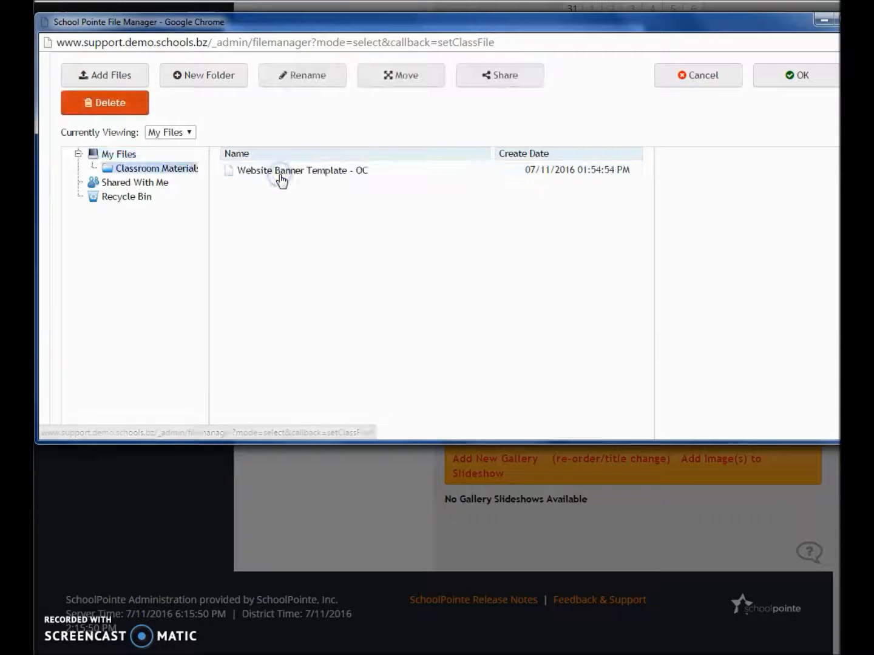
pyautogui.click(338, 177)
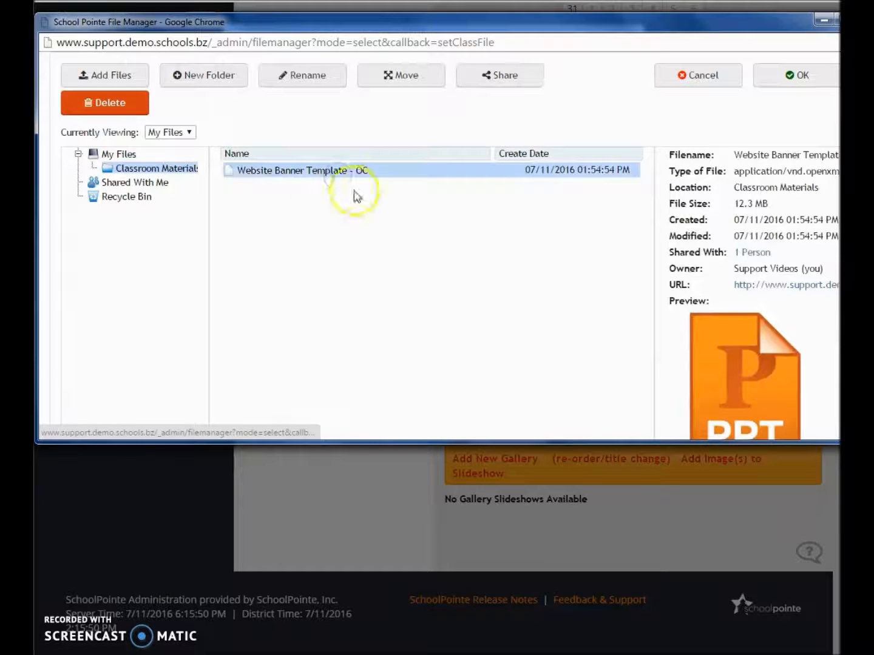
pyautogui.click(790, 76)
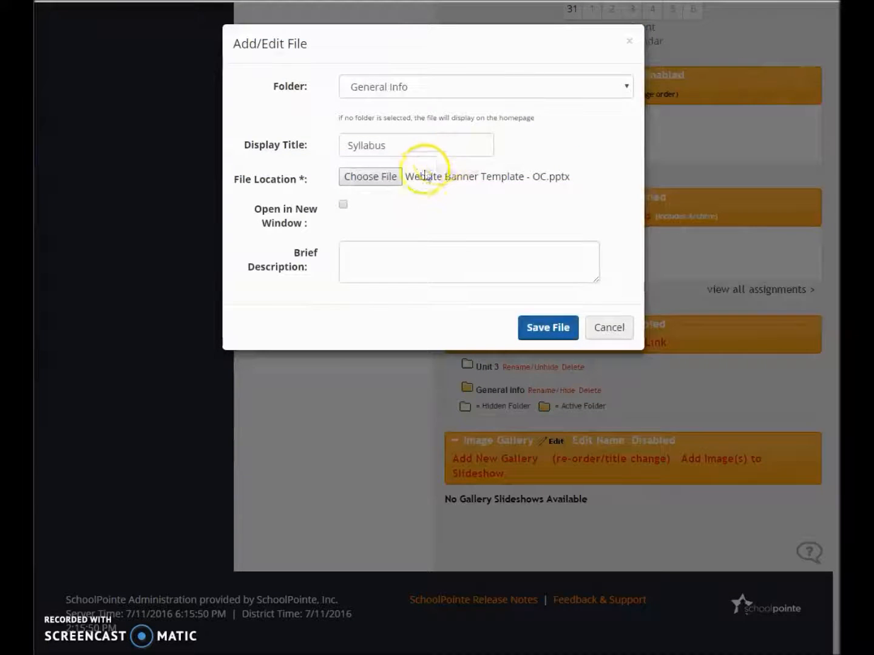
# Set the Syllabus file to open in a new window and save it without a description
pyautogui.click(343, 206)
pyautogui.click(398, 257)
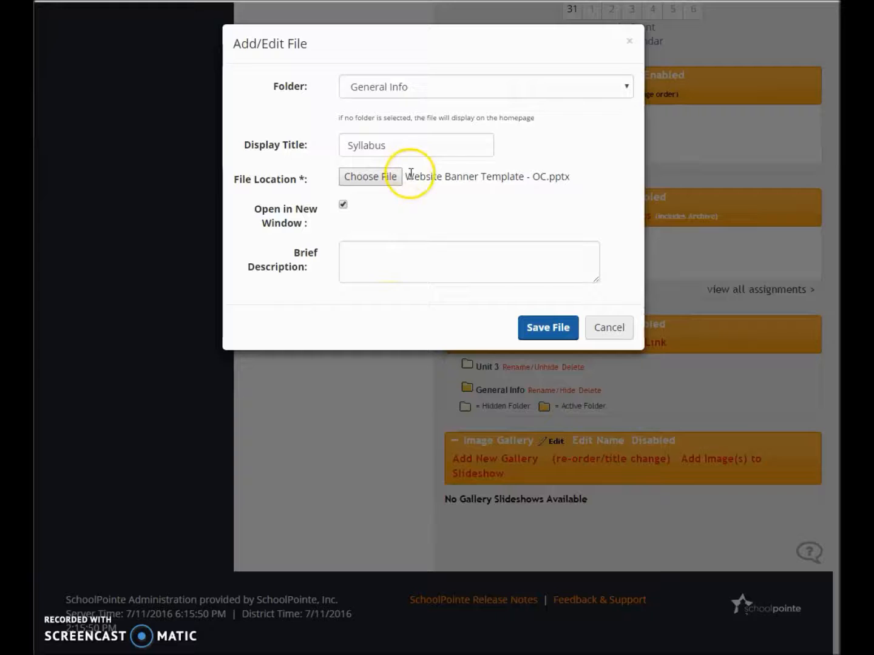
pyautogui.click(558, 341)
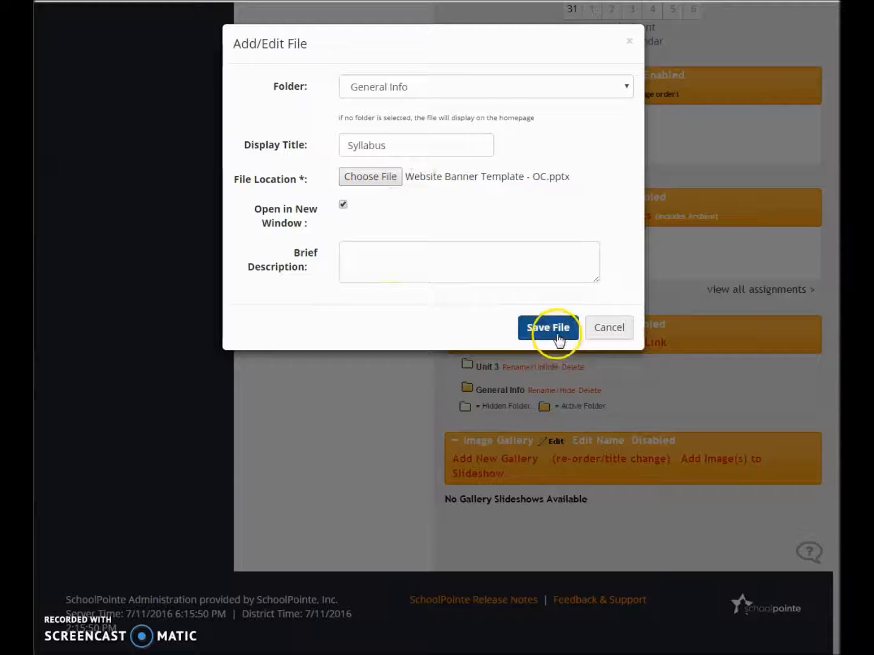
# Check the contents of the General Info folder and return to the classroom page
pyautogui.scroll(-8, 562, 332)
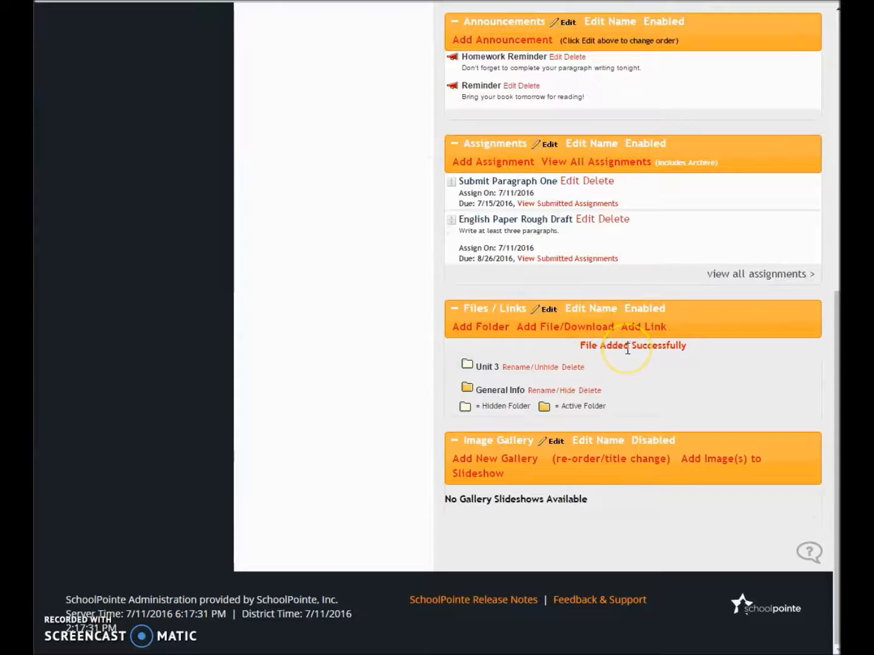
pyautogui.click(505, 395)
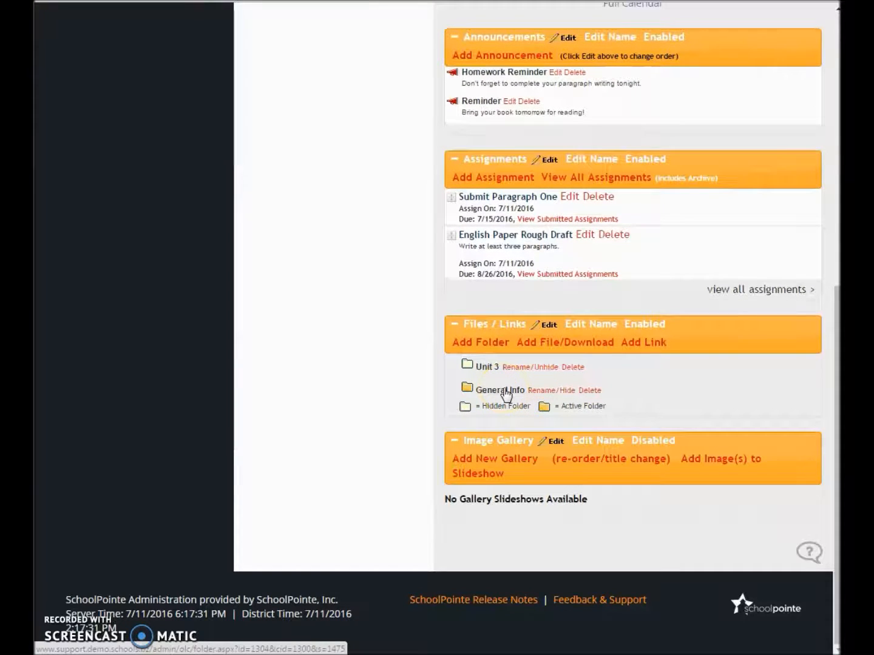
pyautogui.click(506, 396)
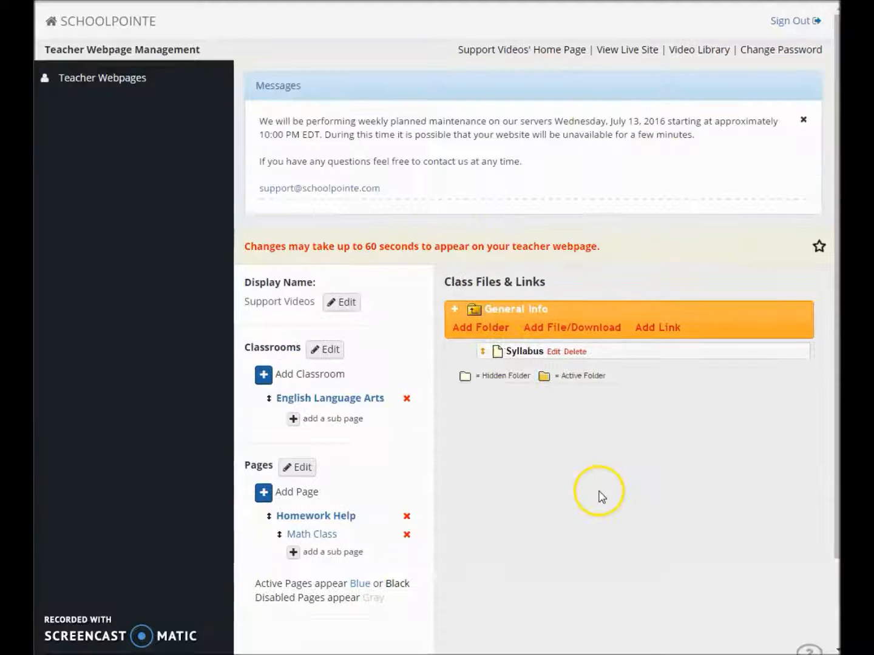
pyautogui.rightClick(600, 491)
pyautogui.click(603, 500)
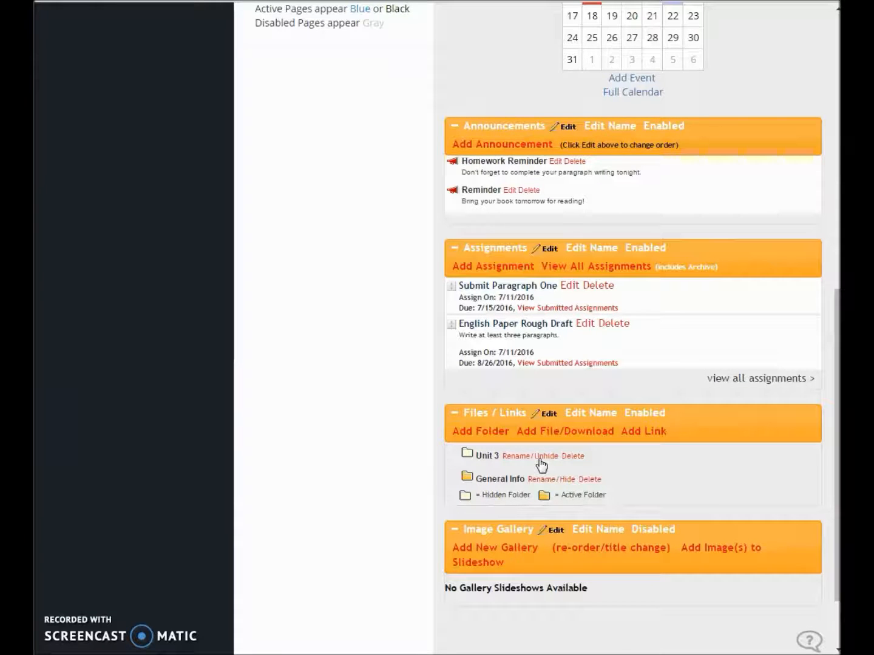
pyautogui.click(639, 431)
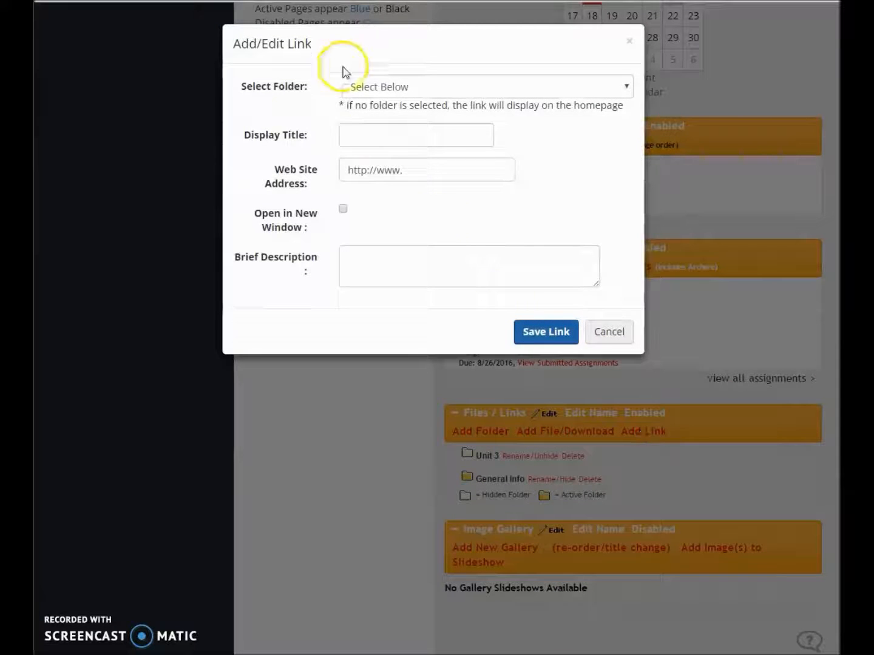
pyautogui.click(363, 85)
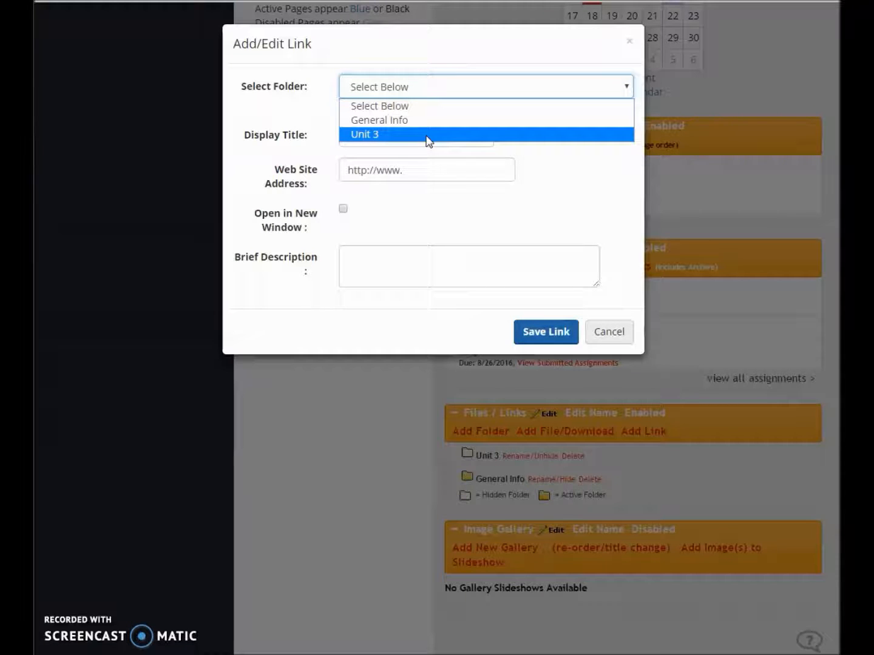
pyautogui.click(384, 133)
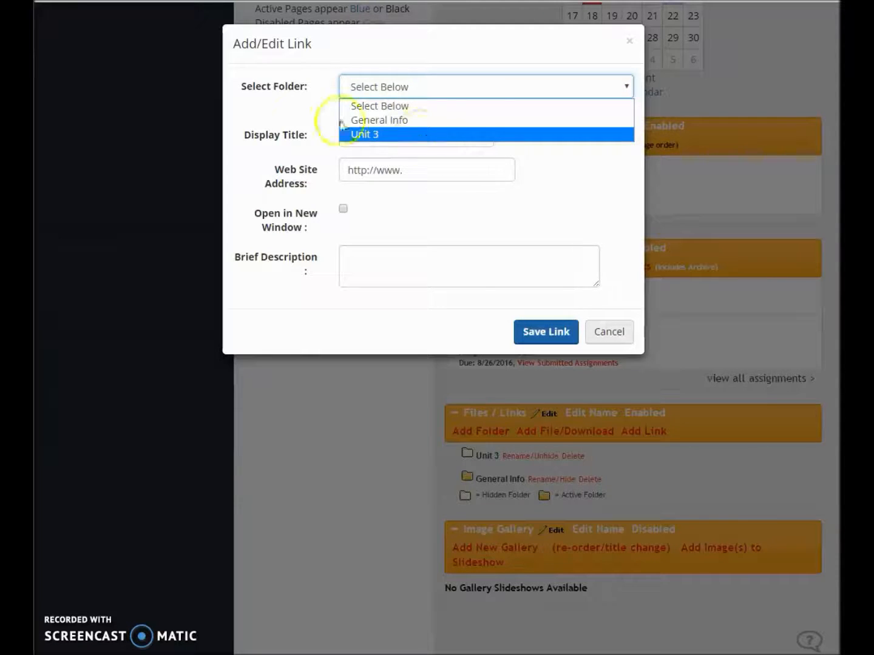
pyautogui.click(401, 89)
pyautogui.click(401, 133)
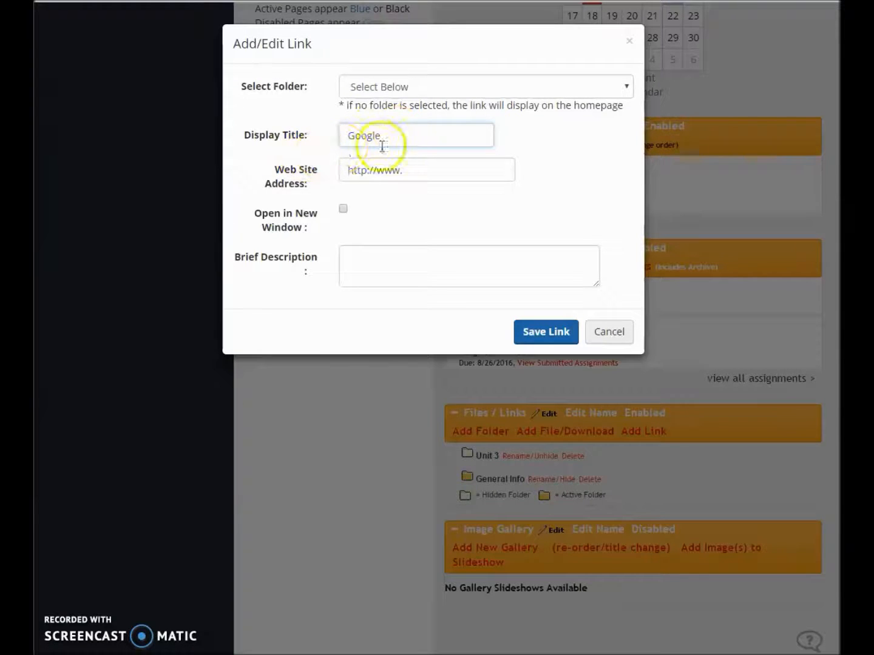
pyautogui.click(423, 172)
pyautogui.write('google.com')
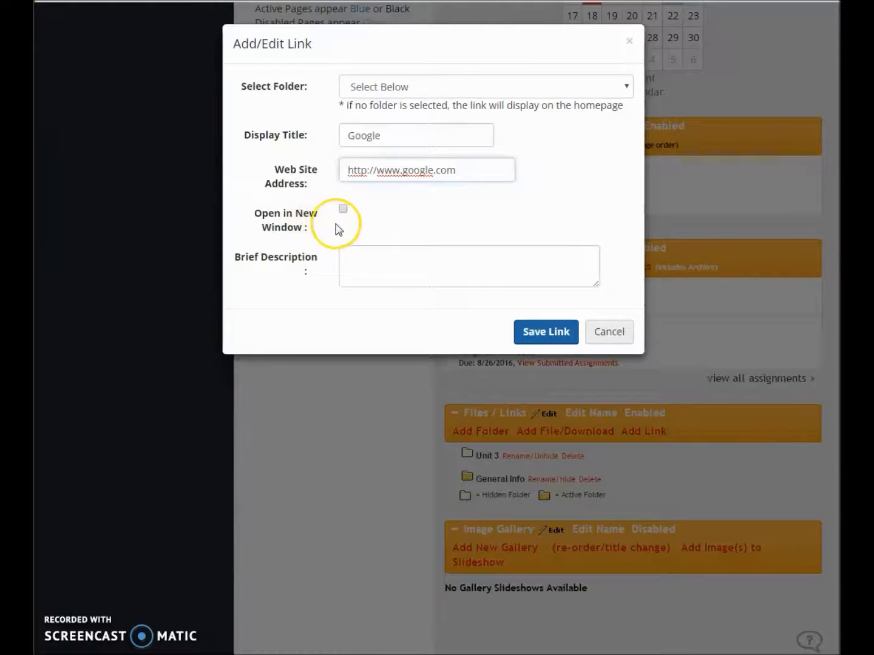
# Give the Google link the description "Use this search engine for ELA resources" and save the link
pyautogui.click(410, 265)
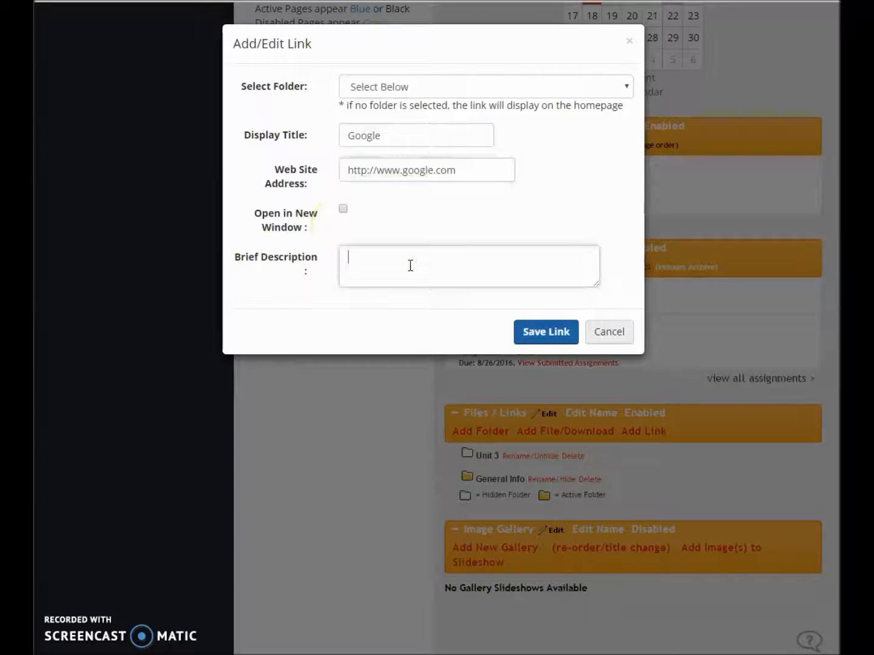
pyautogui.write('On')
pyautogui.press('BackSpace')
pyautogui.press('BackSpace')
pyautogui.write('Use this')
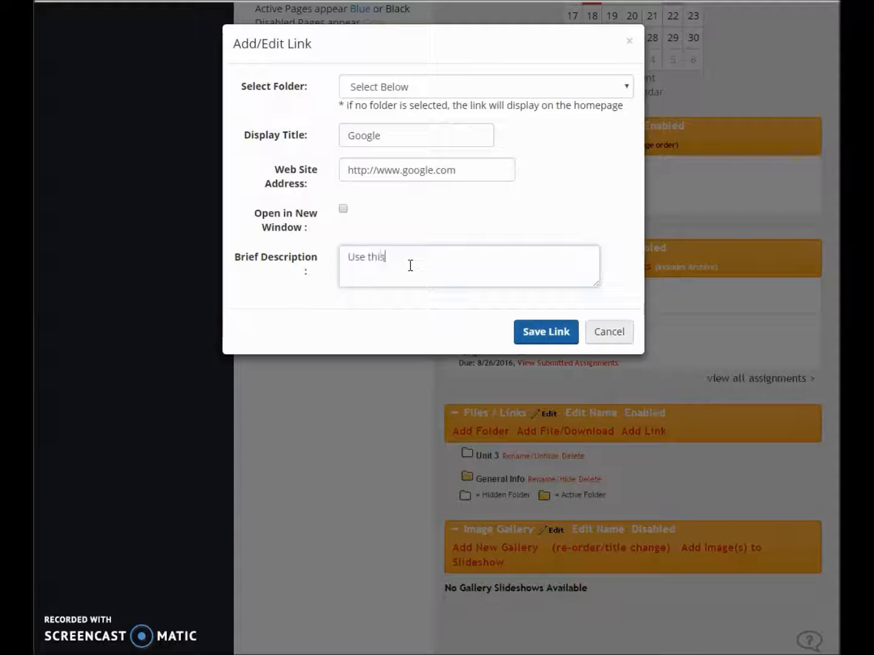
pyautogui.write(' search engine for ELA resource')
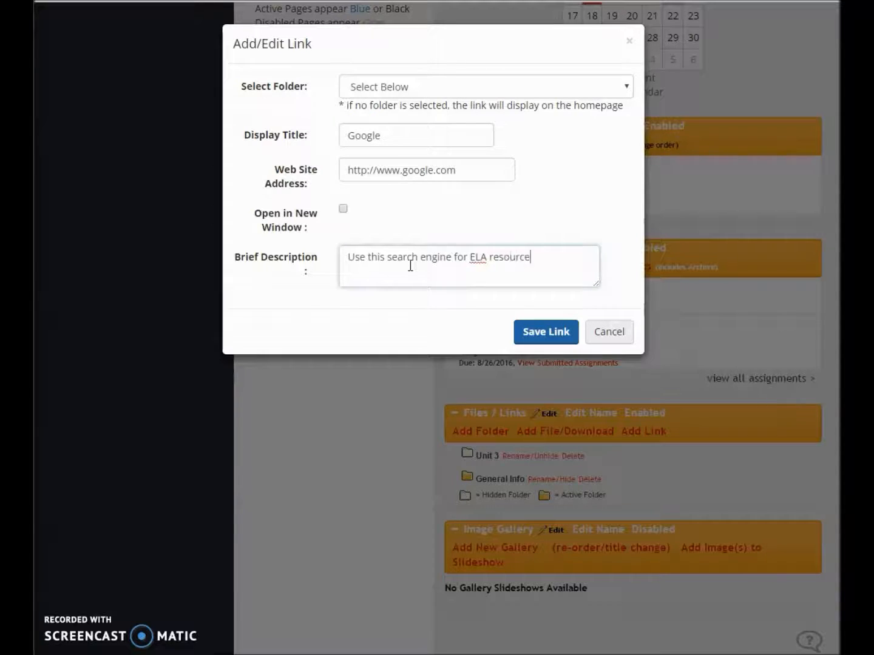
pyautogui.write('s')
pyautogui.click(526, 325)
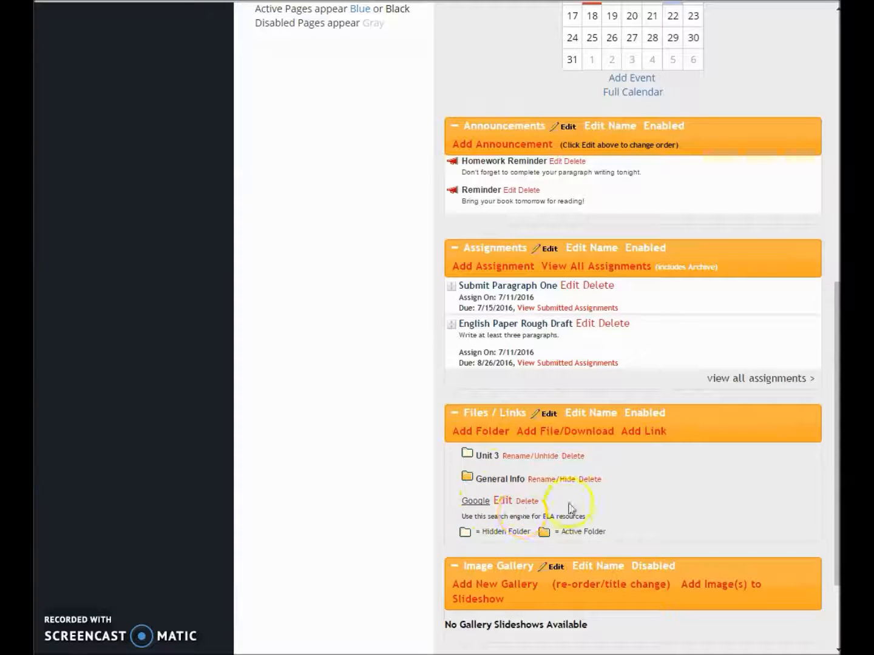
# Enable the Image Gallery section on the English Language Arts classroom page
pyautogui.scroll(-1, 571, 511)
pyautogui.scroll(-1, 571, 503)
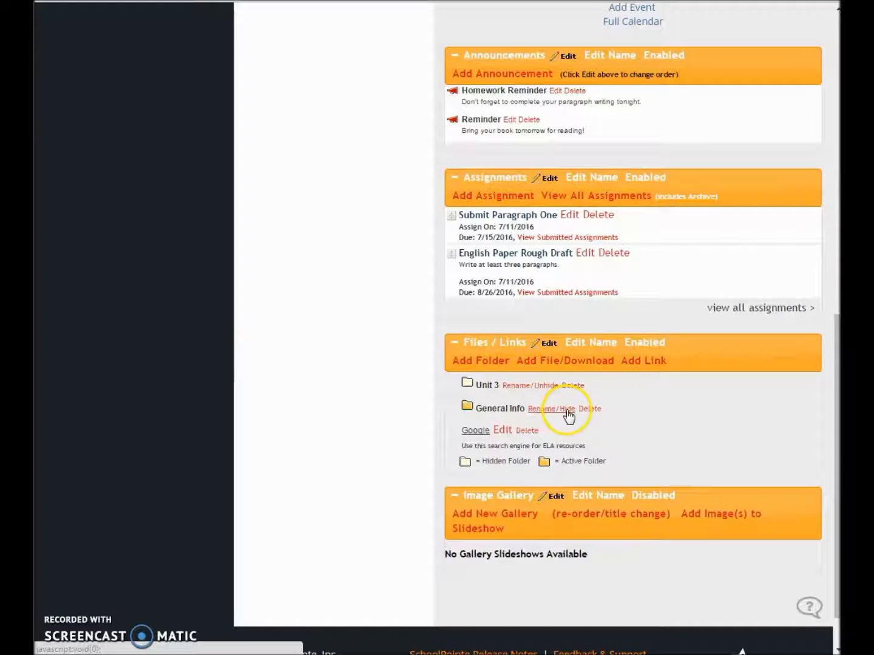
pyautogui.scroll(-1, 566, 417)
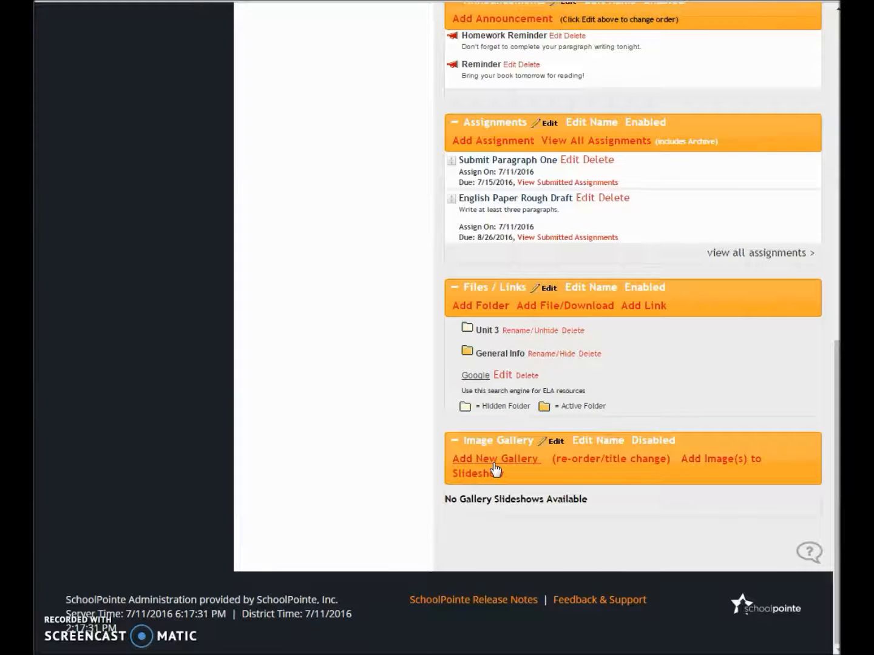
pyautogui.scroll(1, 496, 470)
pyautogui.scroll(-1, 497, 471)
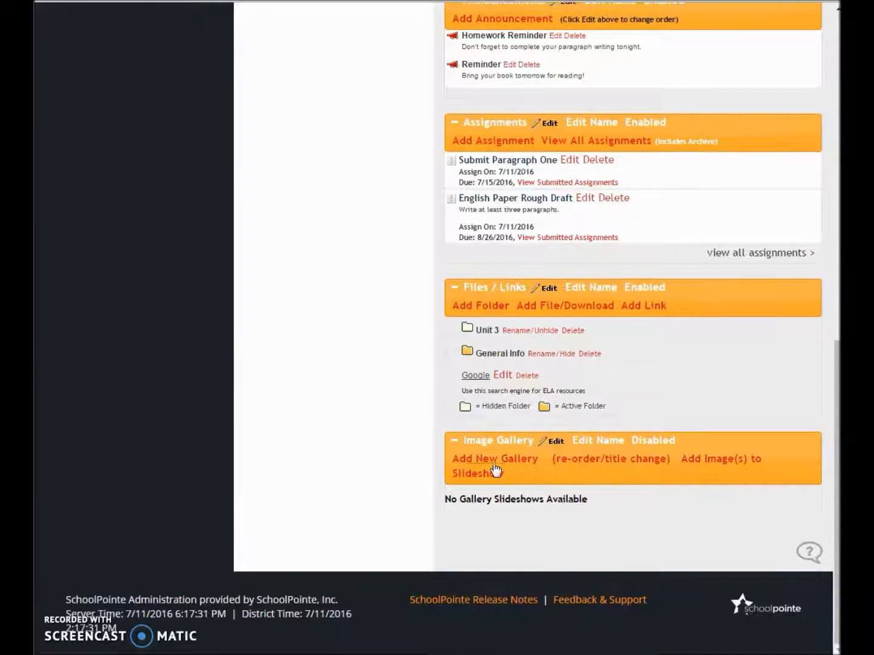
pyautogui.click(581, 447)
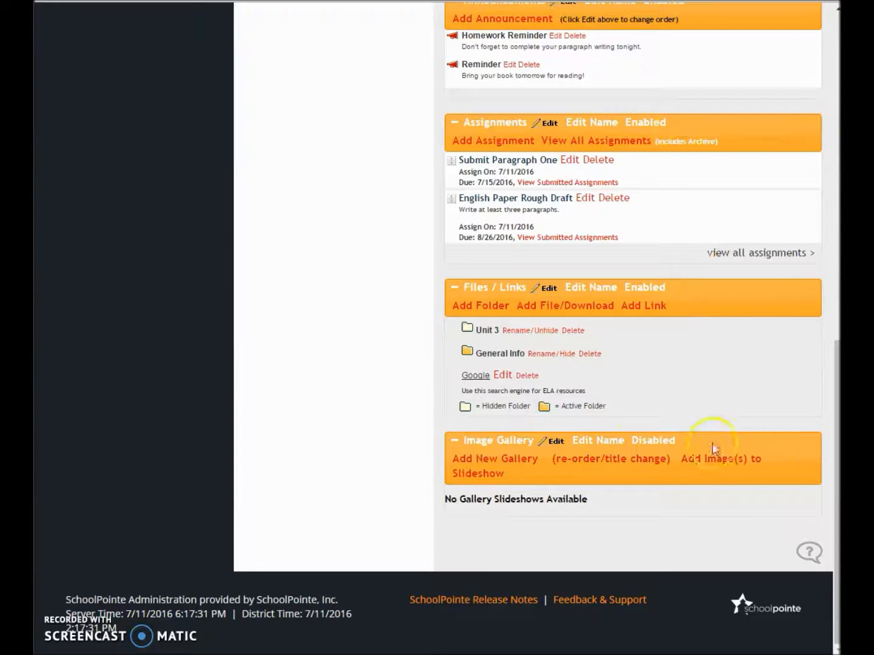
pyautogui.click(654, 441)
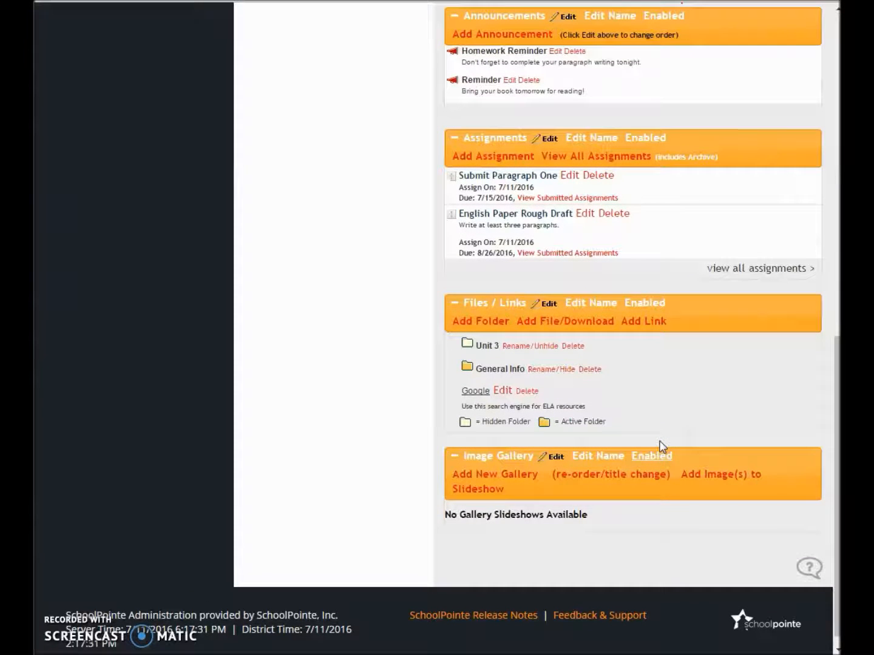
# Start a new image gallery titled "Spring Break Pictures"
pyautogui.scroll(-1, 605, 496)
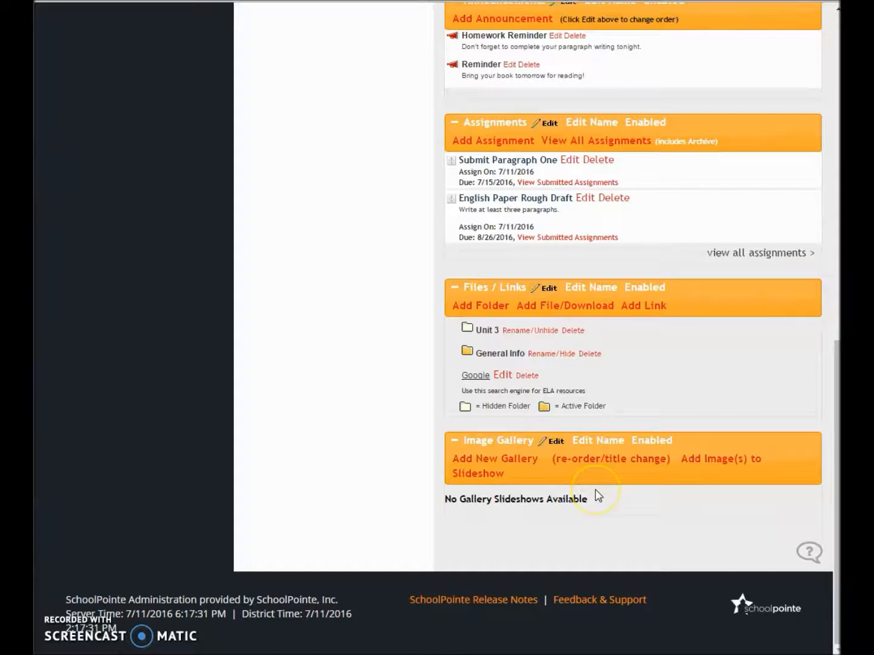
pyautogui.click(518, 460)
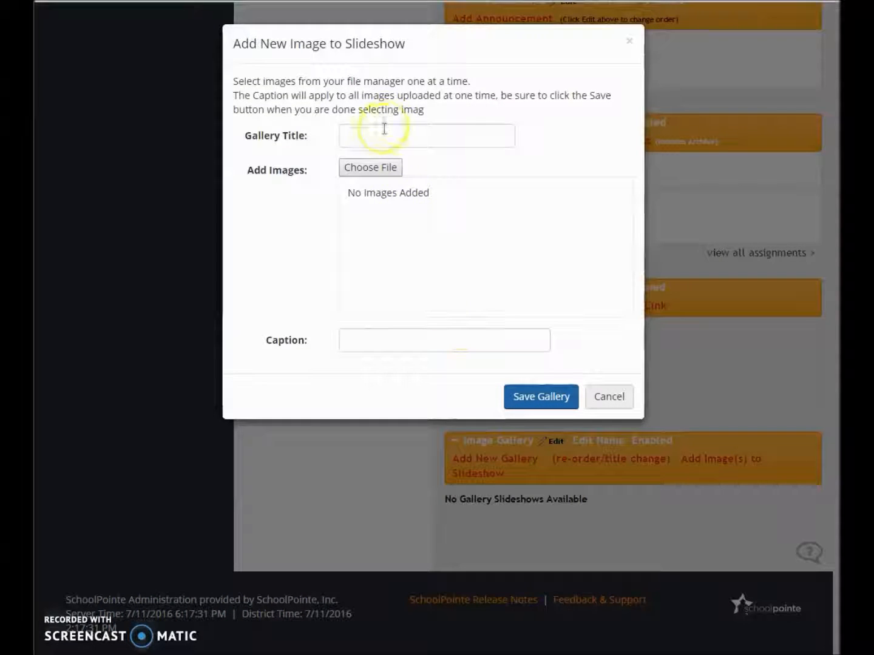
pyautogui.click(381, 131)
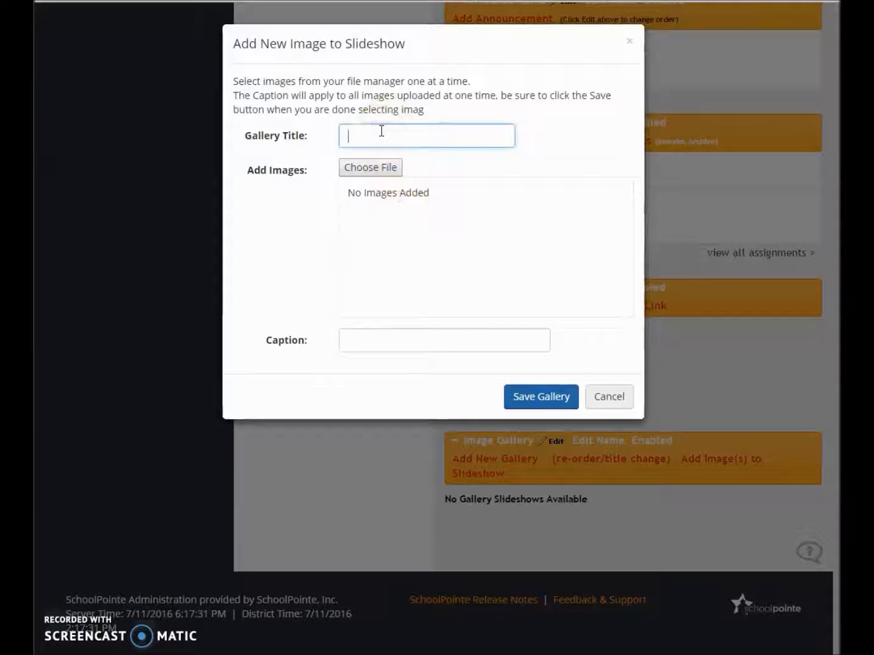
pyautogui.write('Spring ')
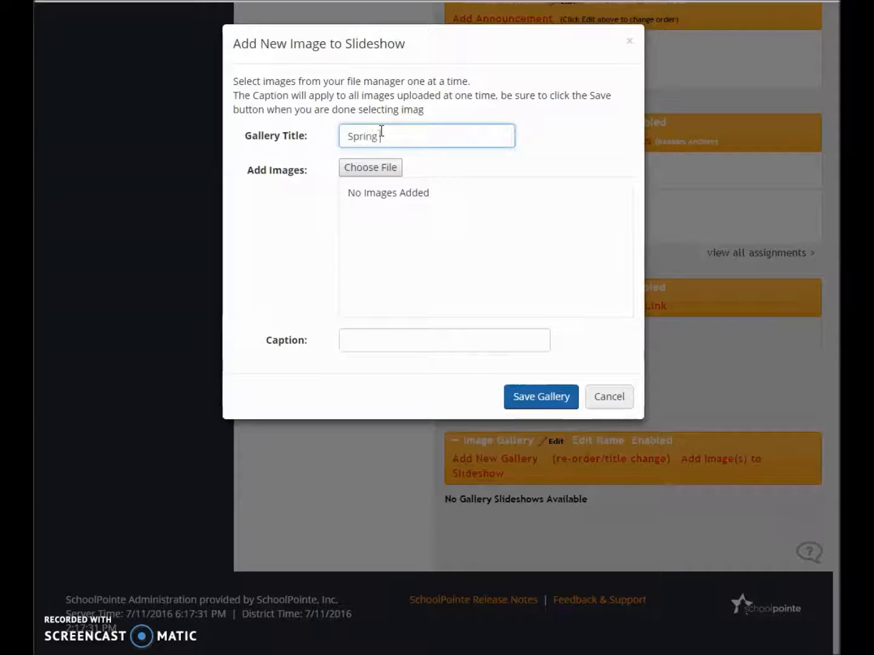
pyautogui.write('Break Pictures')
pyautogui.press('Tab')
pyautogui.click(382, 182)
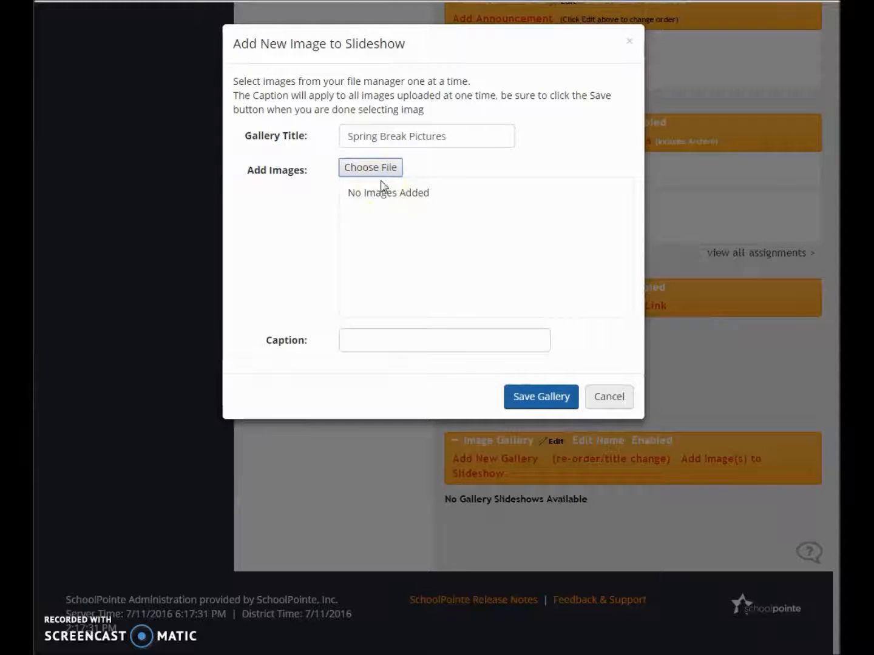
# Upload IMG_1948, IMG_1963 and IMG_1965 from the Desktop into the Spring Break Pictures gallery and save it without a caption
pyautogui.click(382, 175)
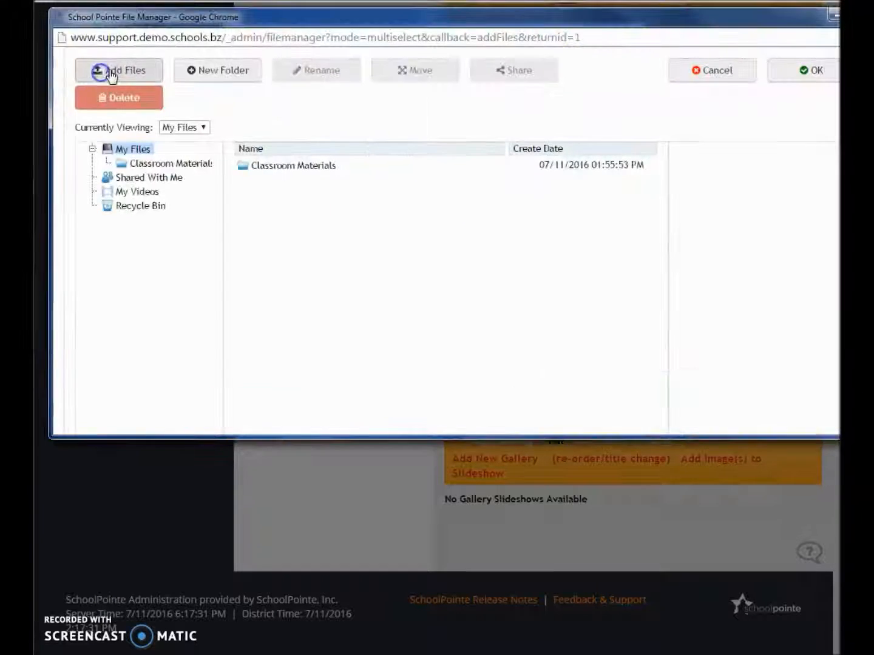
pyautogui.click(101, 71)
pyautogui.moveTo(553, 228); pyautogui.dragTo(549, 341)
pyautogui.moveTo(440, 295); pyautogui.dragTo(209, 291)
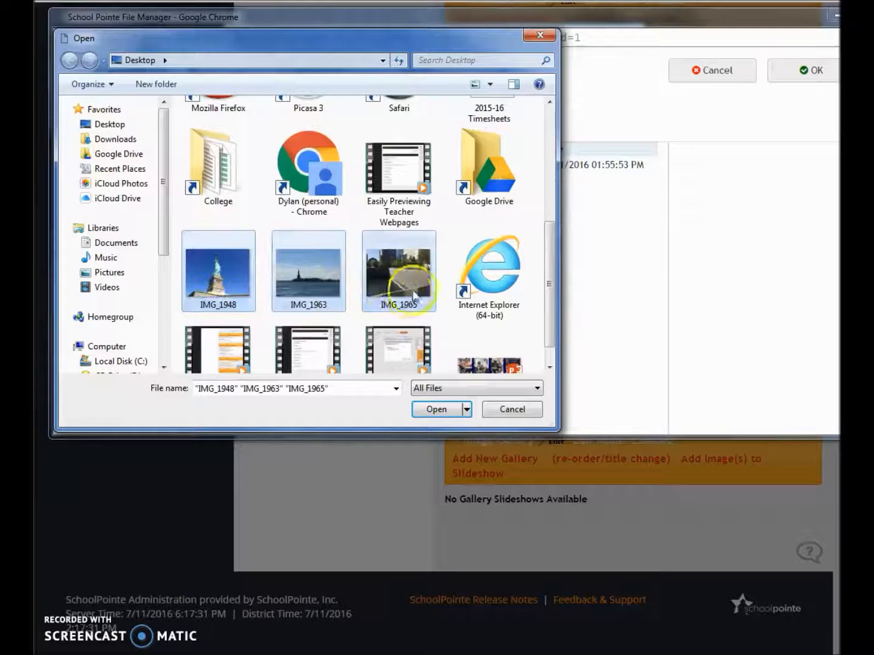
pyautogui.click(432, 410)
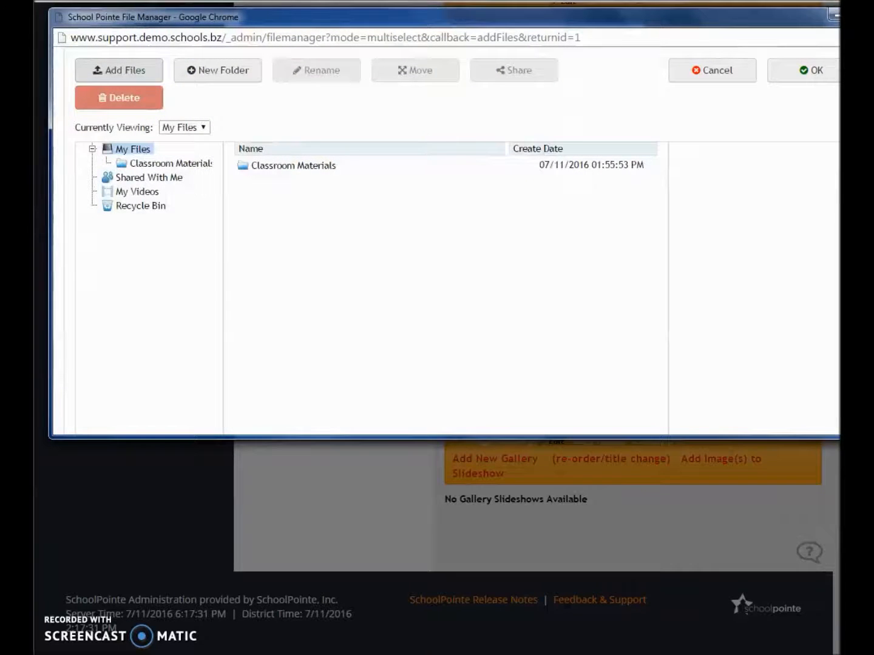
pyautogui.scroll(-5, 723, 315)
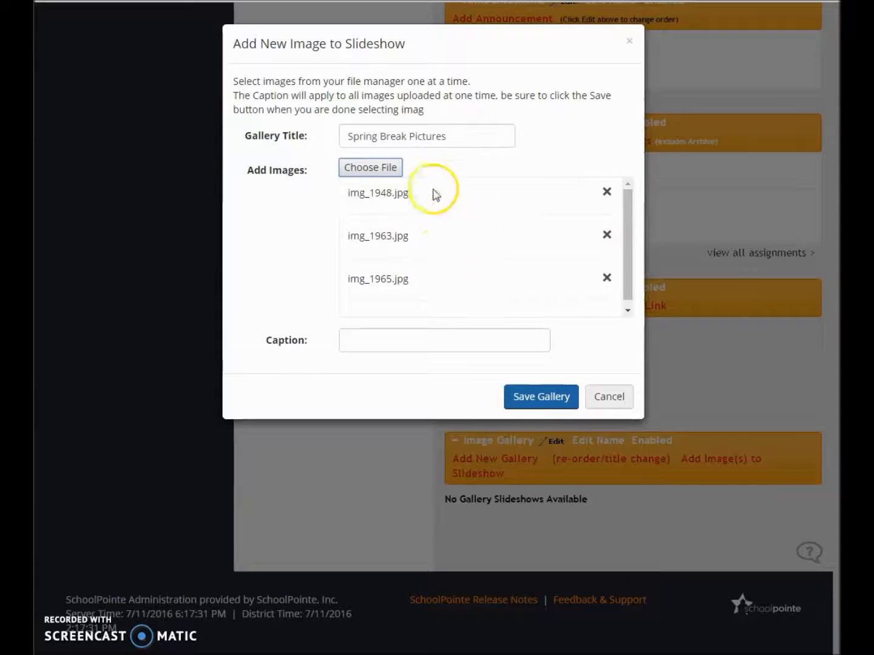
pyautogui.moveTo(628, 231); pyautogui.dragTo(618, 222)
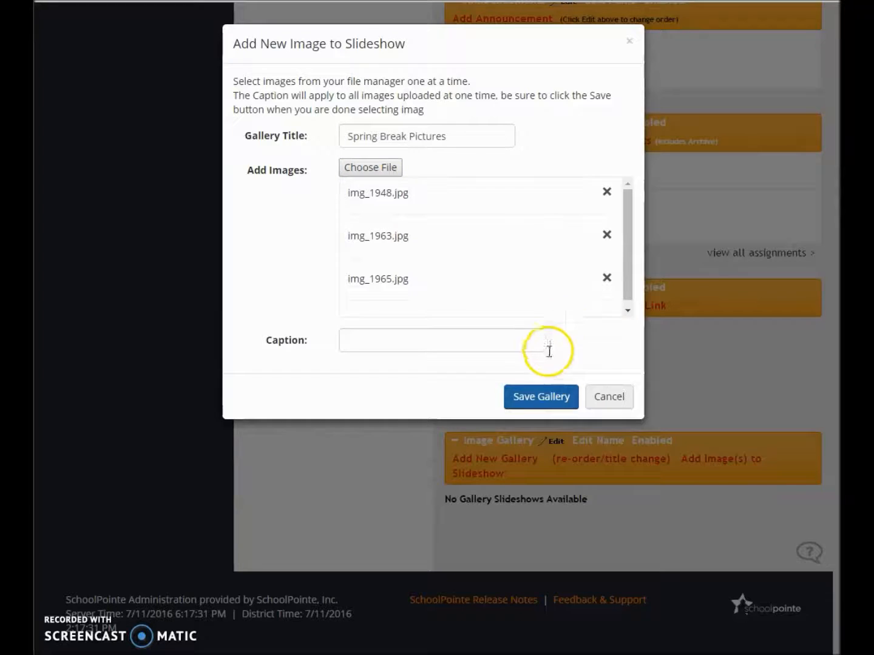
pyautogui.click(523, 398)
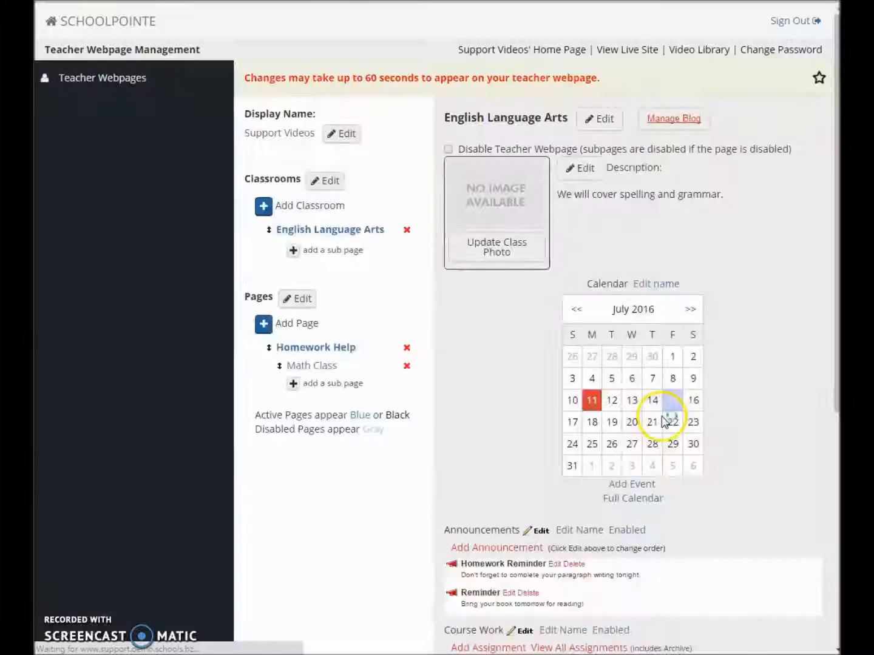
# Open the Spring Break Pictures gallery and give its first image the caption "Statue of Liberty!"
pyautogui.scroll(-7, 663, 417)
pyautogui.scroll(-5, 663, 417)
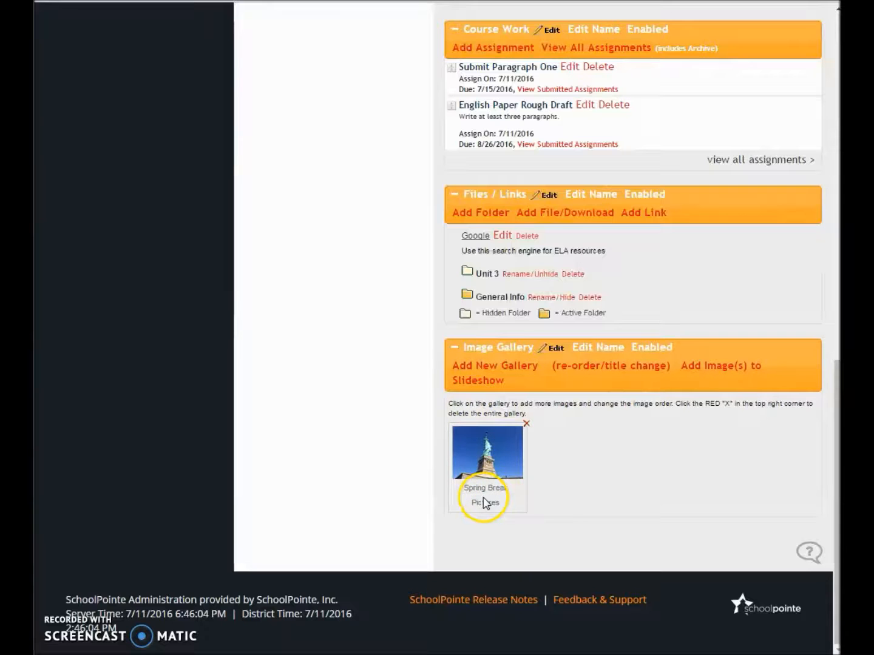
pyautogui.click(480, 455)
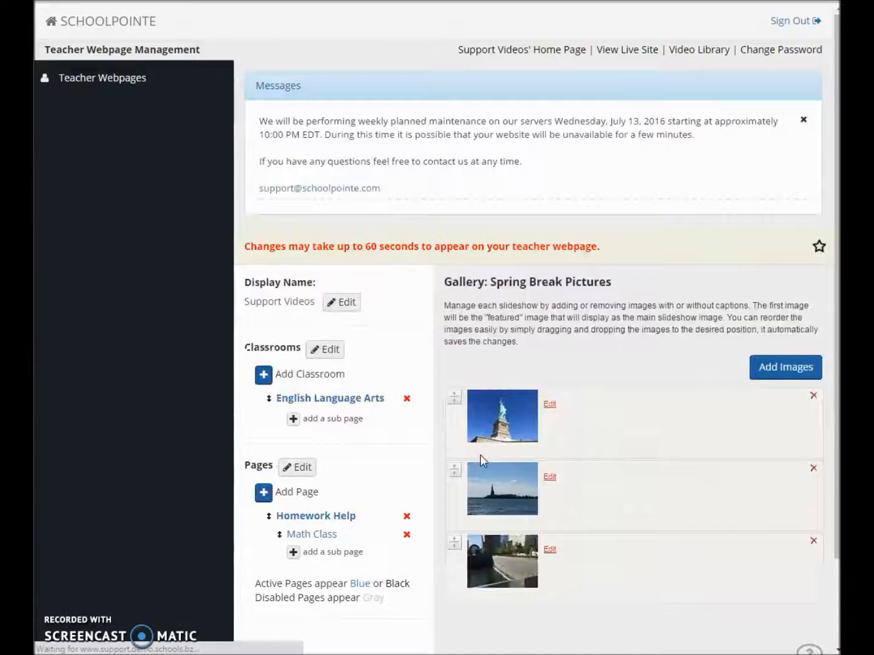
pyautogui.scroll(-2, 480, 454)
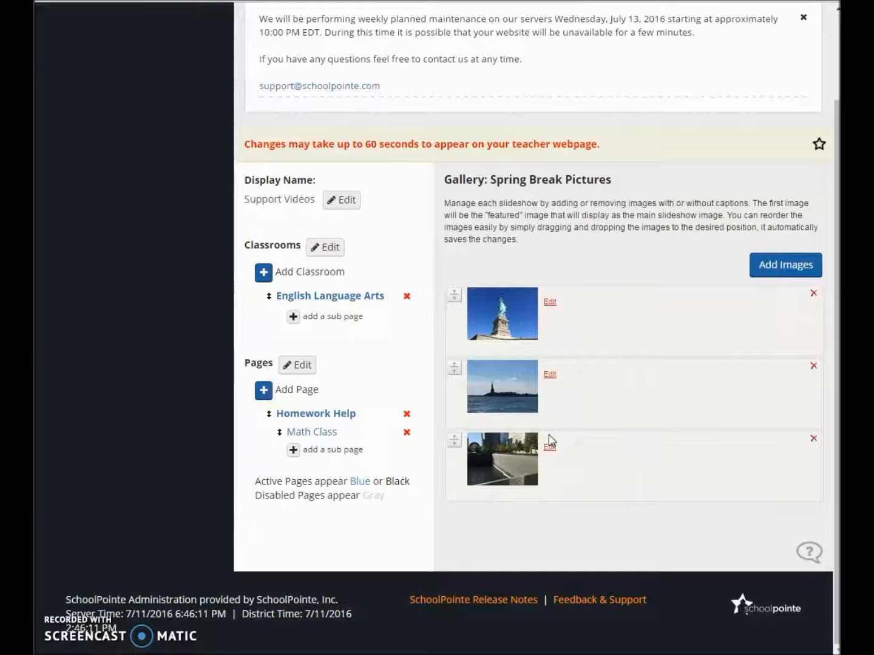
pyautogui.click(549, 303)
pyautogui.click(440, 90)
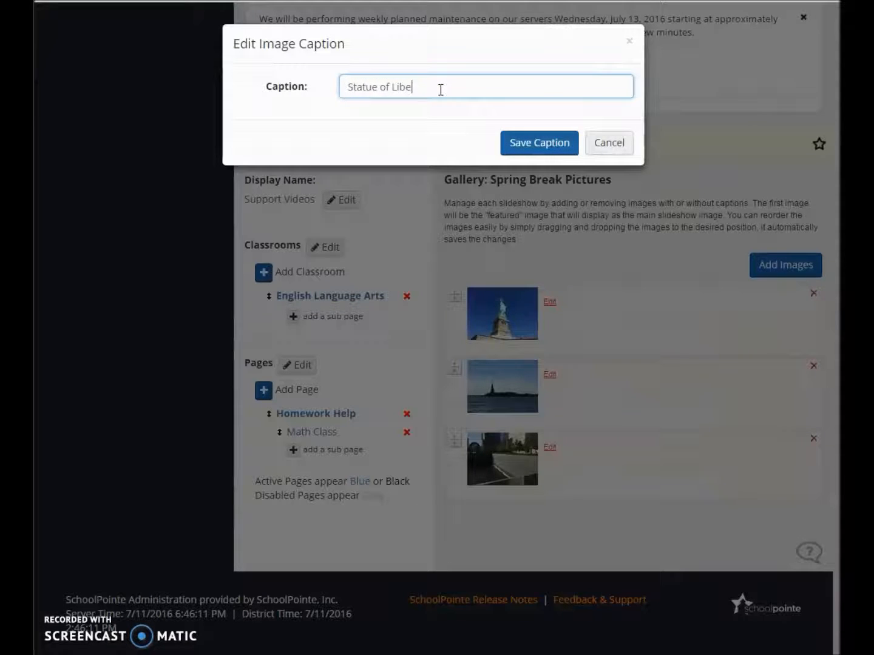
pyautogui.click(521, 145)
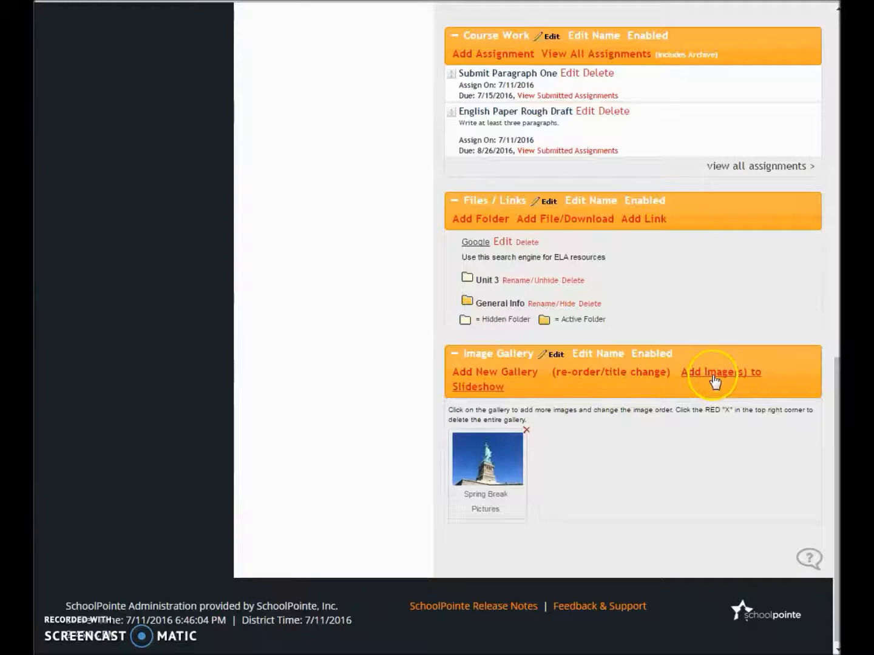
# Add the existing file IMG_1948 to the classroom's Image Gallery slideshow without a caption
pyautogui.click(712, 375)
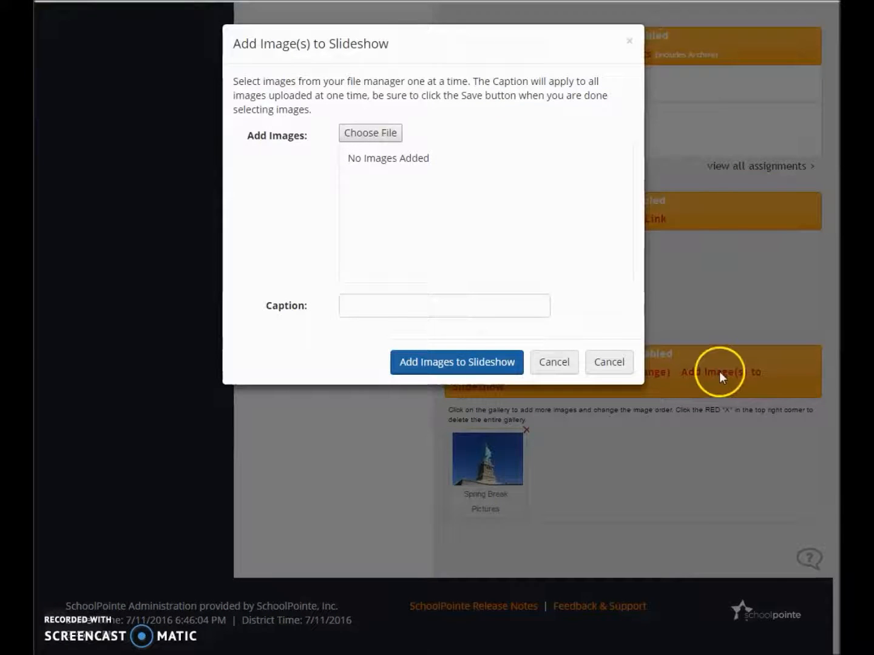
pyautogui.click(381, 138)
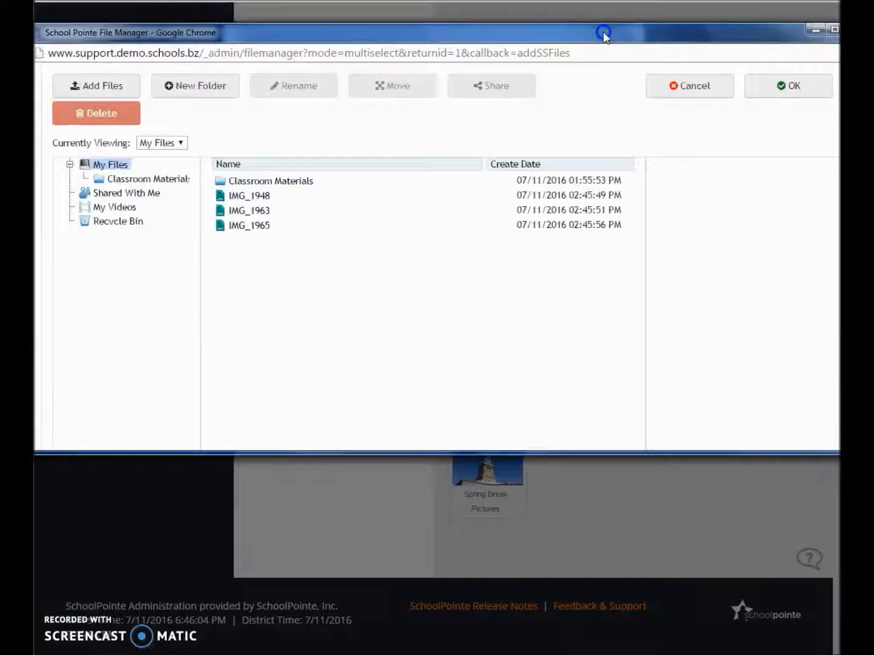
pyautogui.click(321, 195)
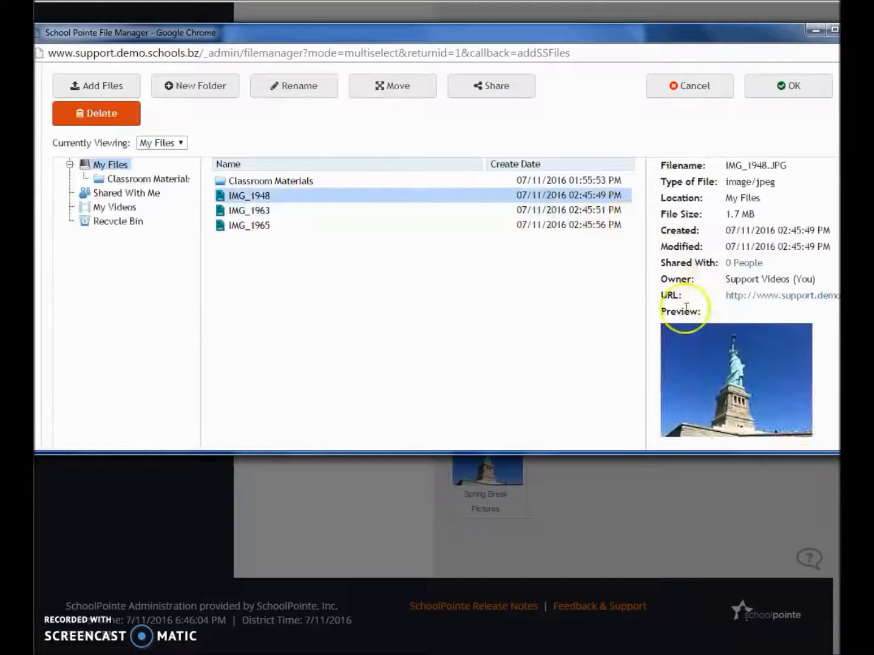
pyautogui.click(766, 85)
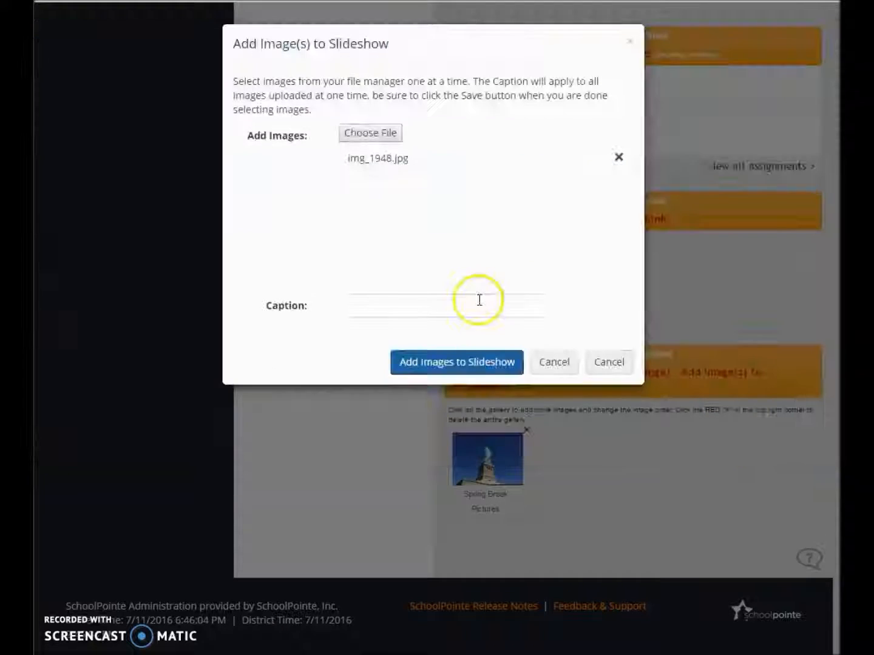
pyautogui.click(462, 365)
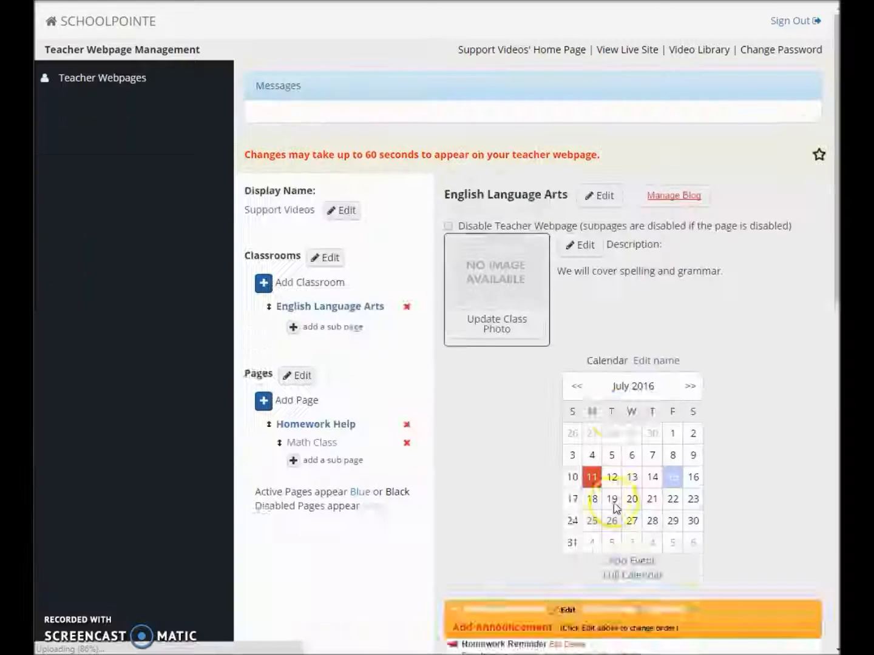
pyautogui.scroll(-15, 614, 502)
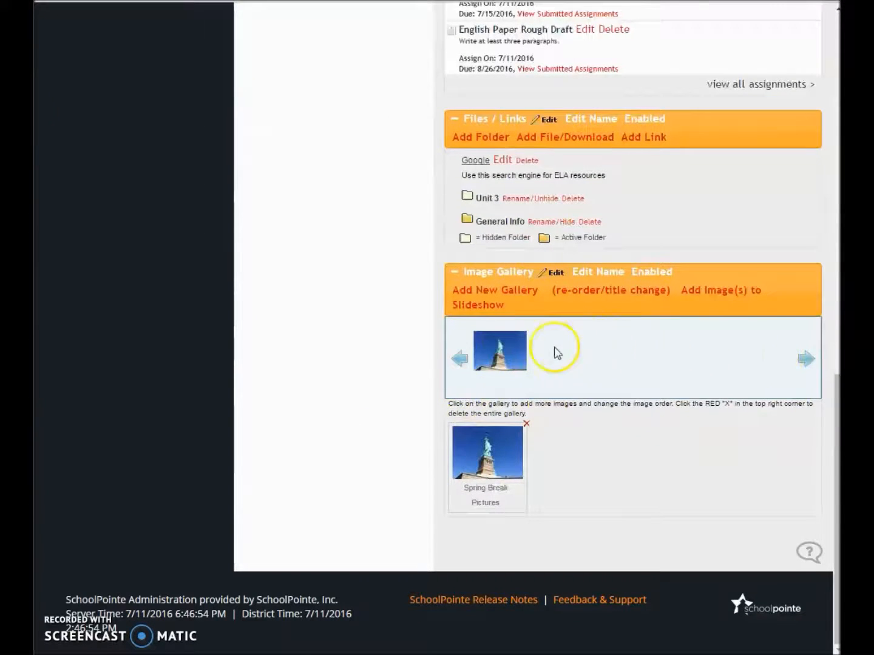
# View the English Language Arts classroom on the live site, enlarge the slideshow image and close it
pyautogui.scroll(10, 577, 369)
pyautogui.scroll(5, 577, 372)
pyautogui.click(631, 49)
pyautogui.scroll(-4, 292, 263)
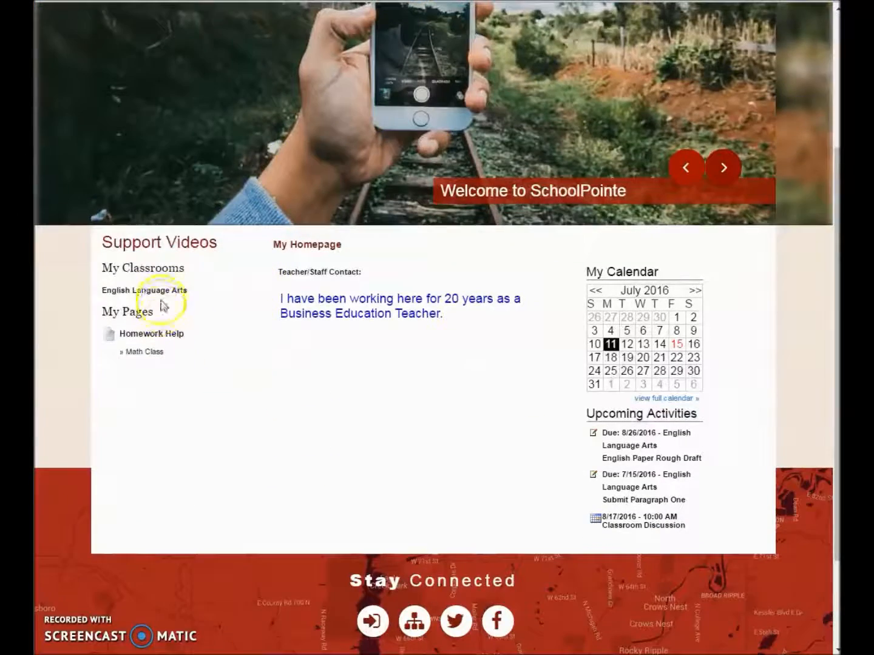
pyautogui.click(143, 291)
pyautogui.scroll(-8, 332, 365)
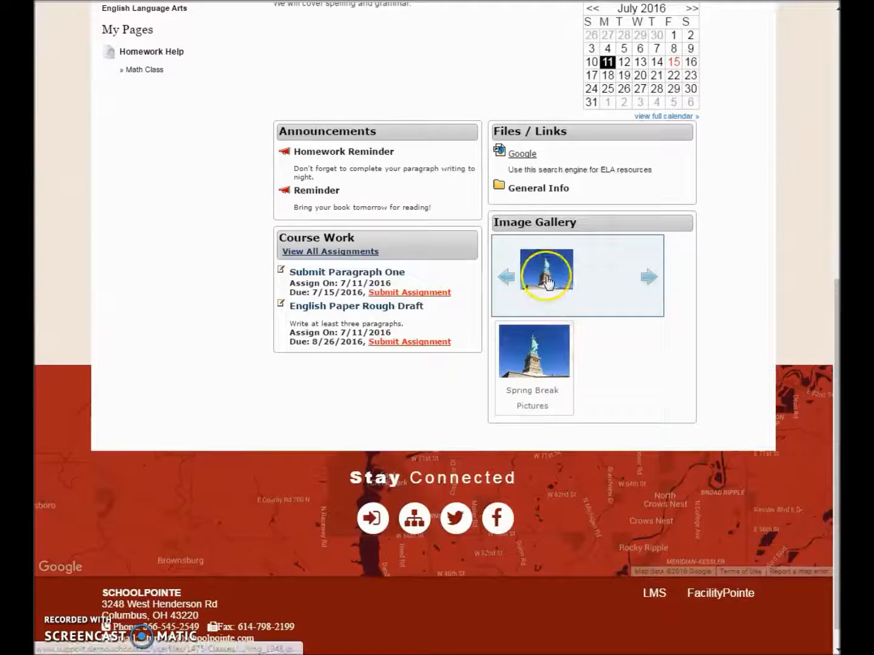
pyautogui.click(554, 278)
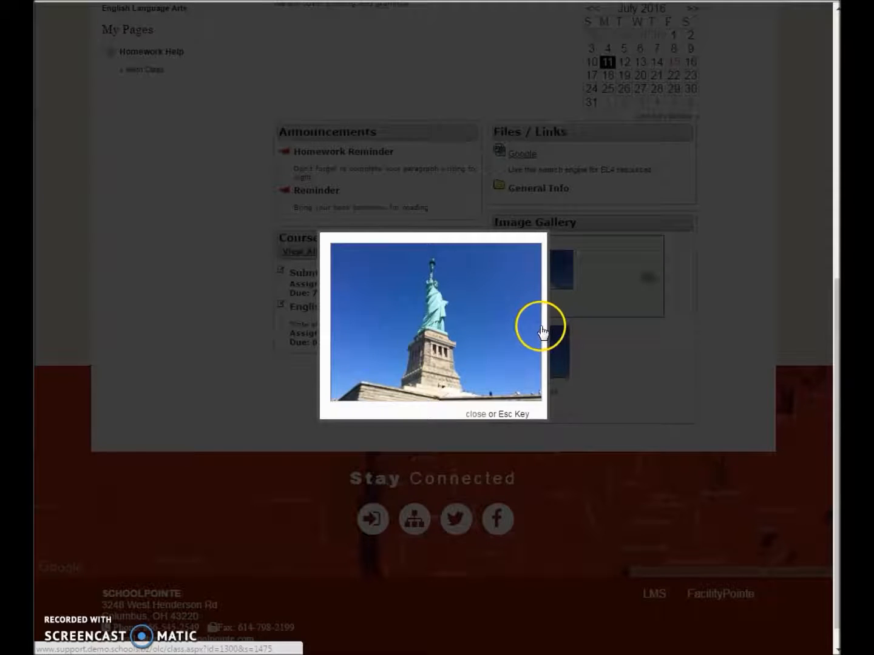
pyautogui.click(582, 337)
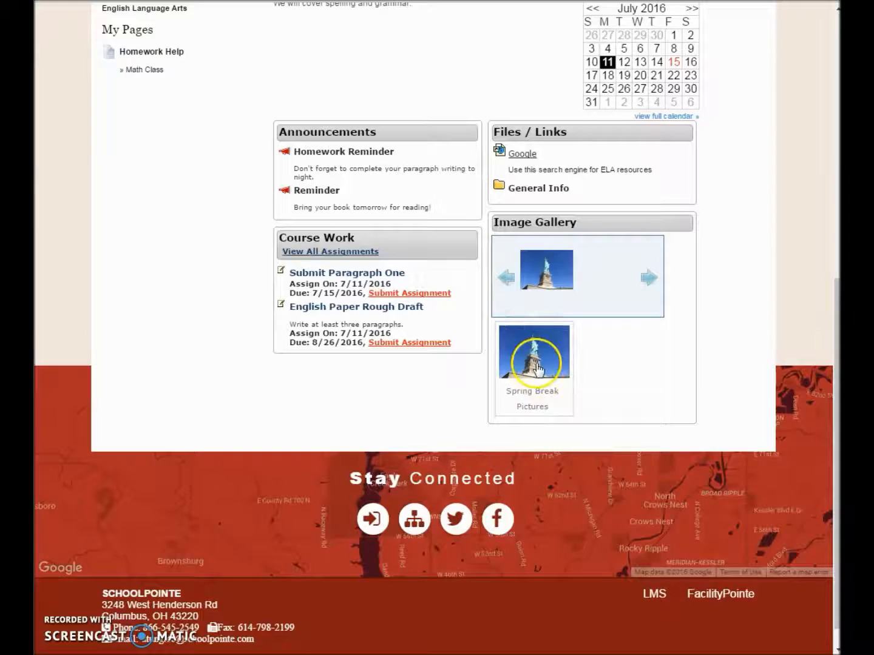
# Browse the Spring Break Pictures images on the live site and return to the classroom management page
pyautogui.scroll(-3, 425, 364)
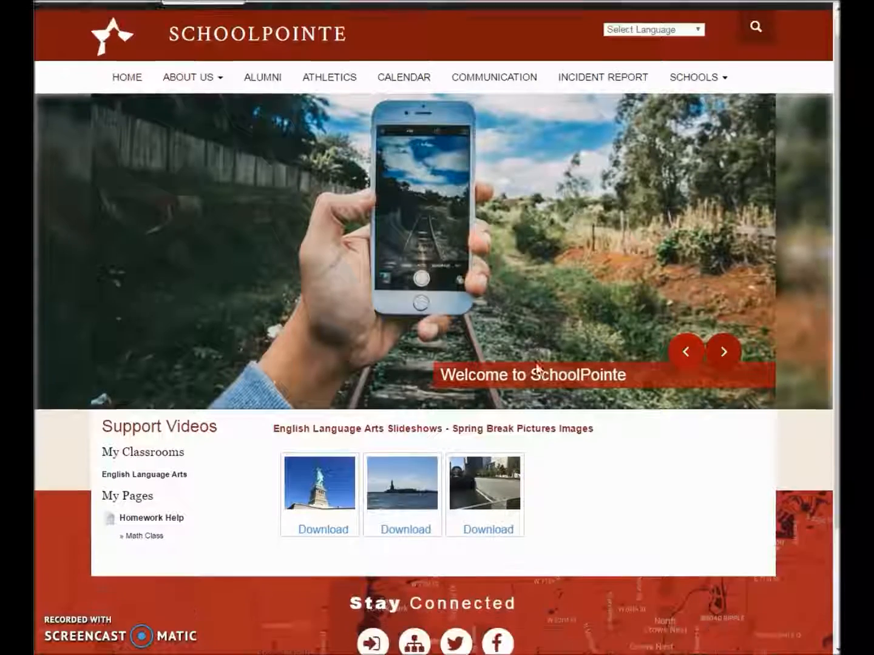
pyautogui.click(316, 382)
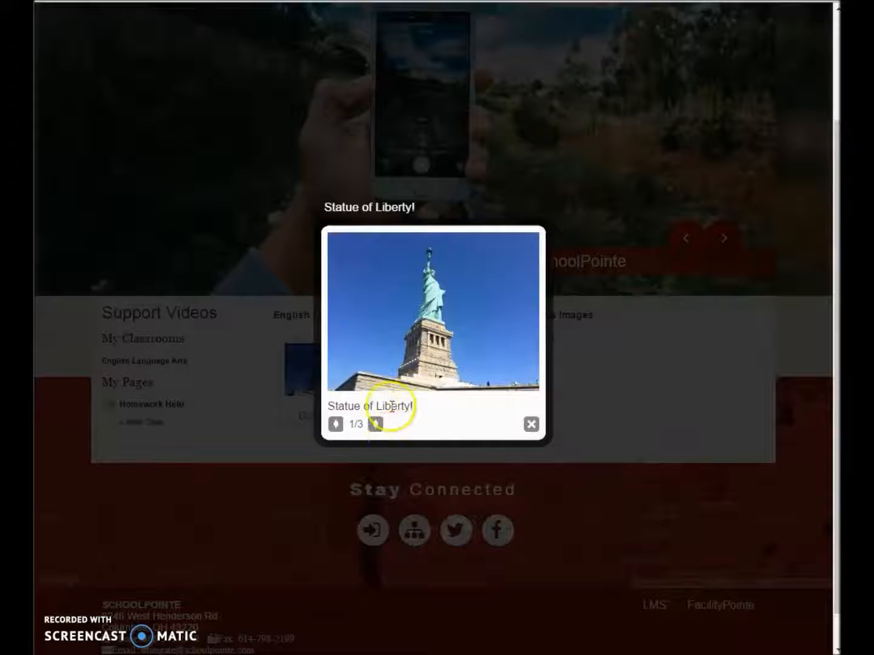
pyautogui.click(376, 423)
pyautogui.click(376, 425)
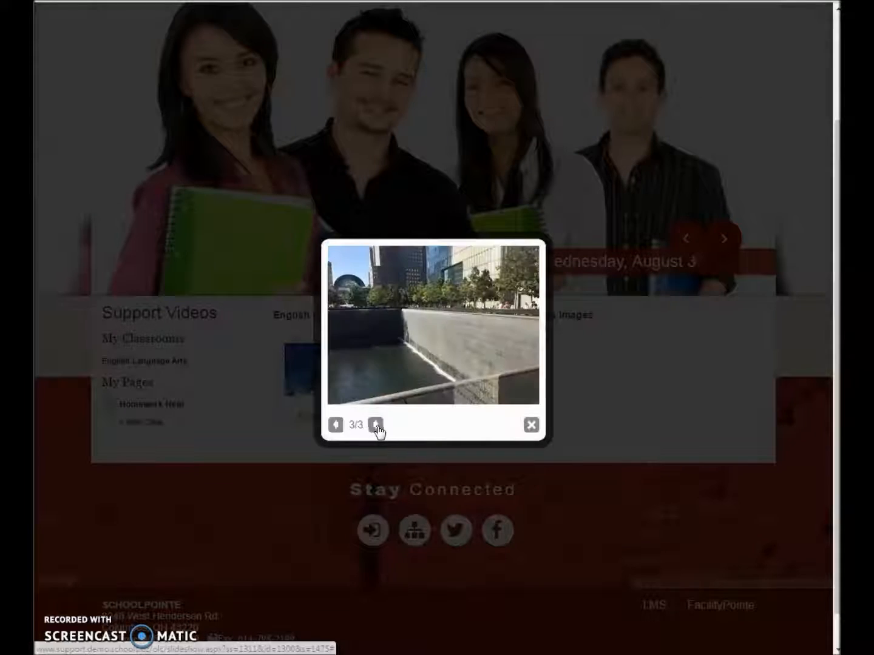
pyautogui.click(585, 391)
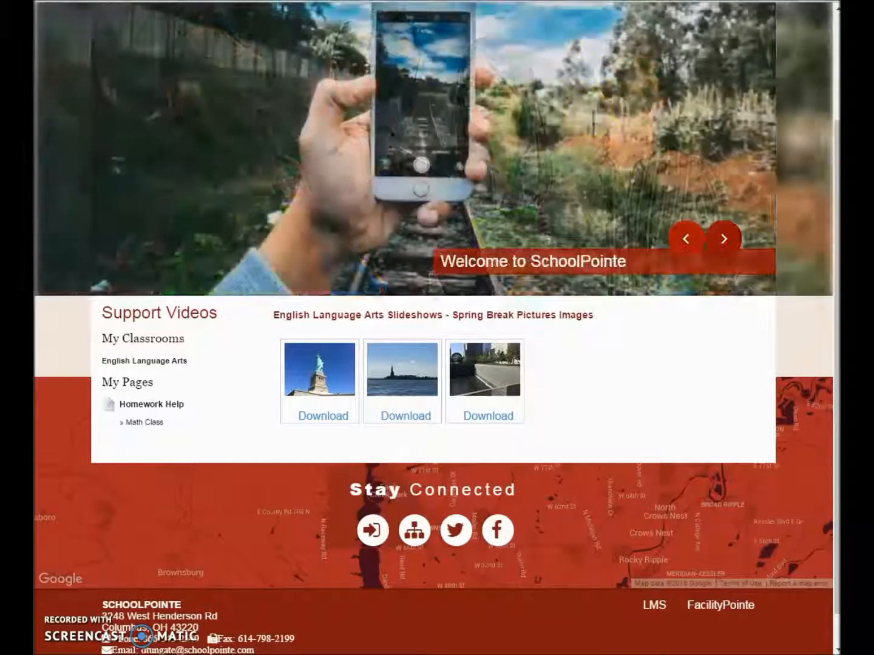
pyautogui.click(607, 1)
pyautogui.scroll(-8, 562, 333)
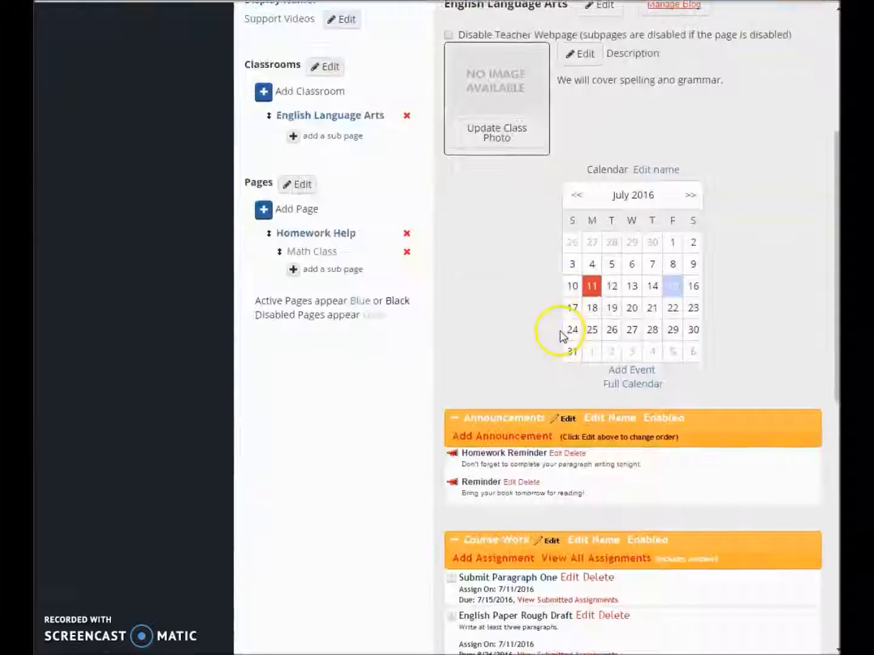